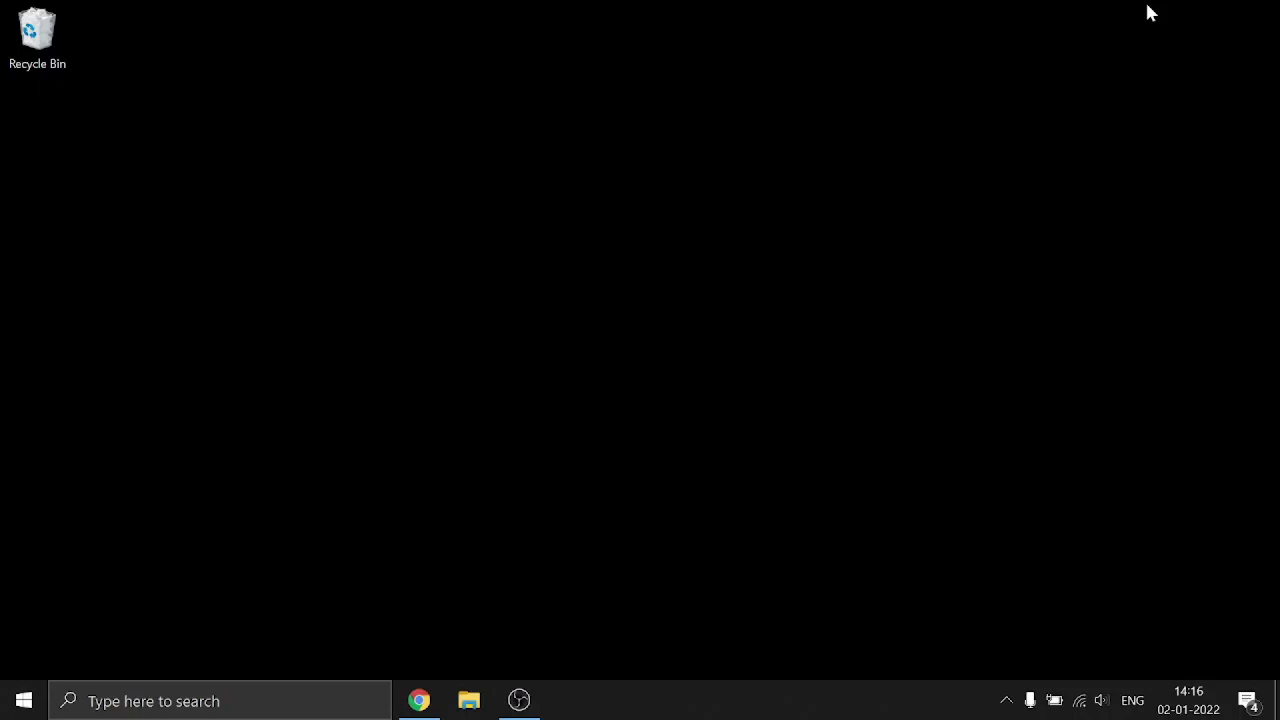
- Search Google for 'php' in Chrome and open the official php.net site
click(419, 700)
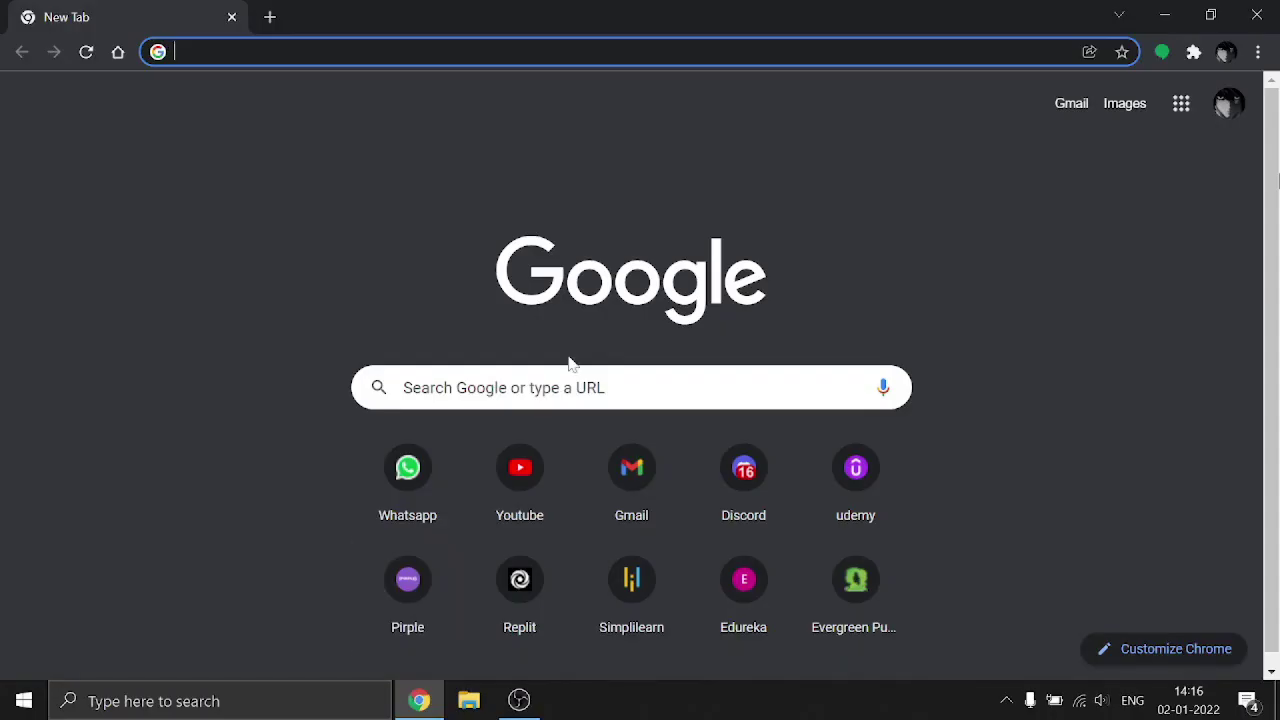
text(php)
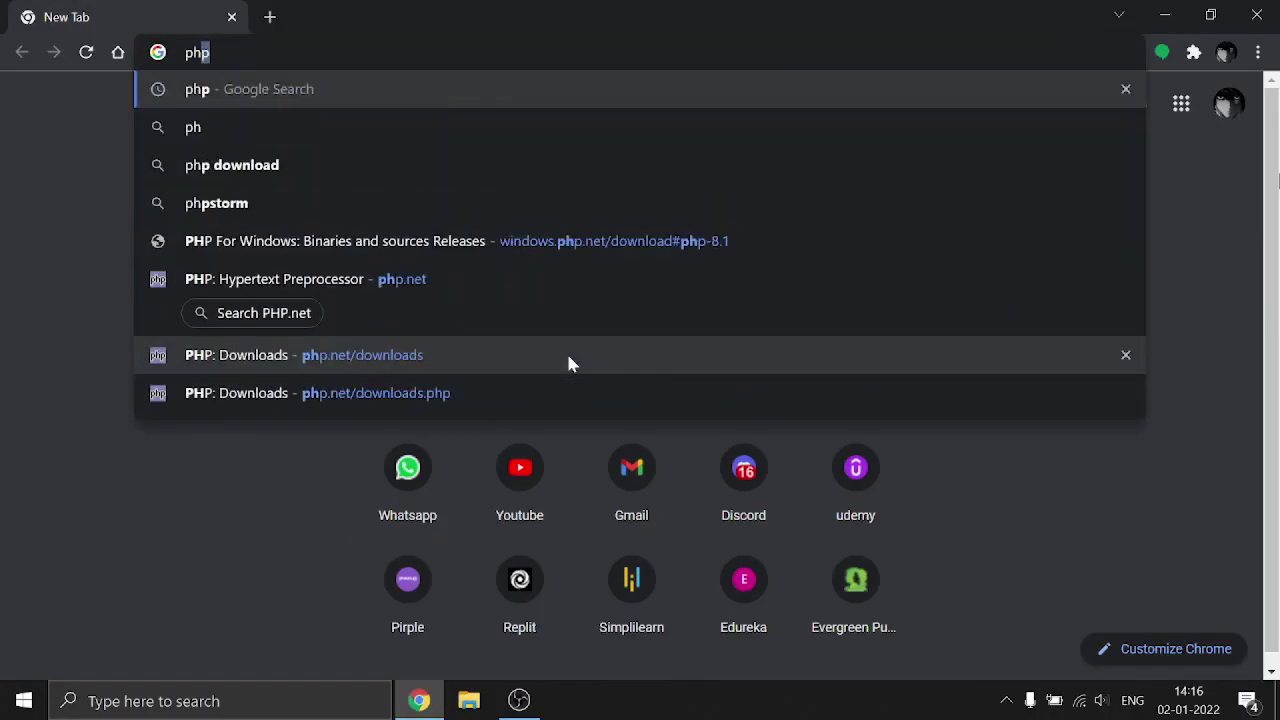
key(Return)
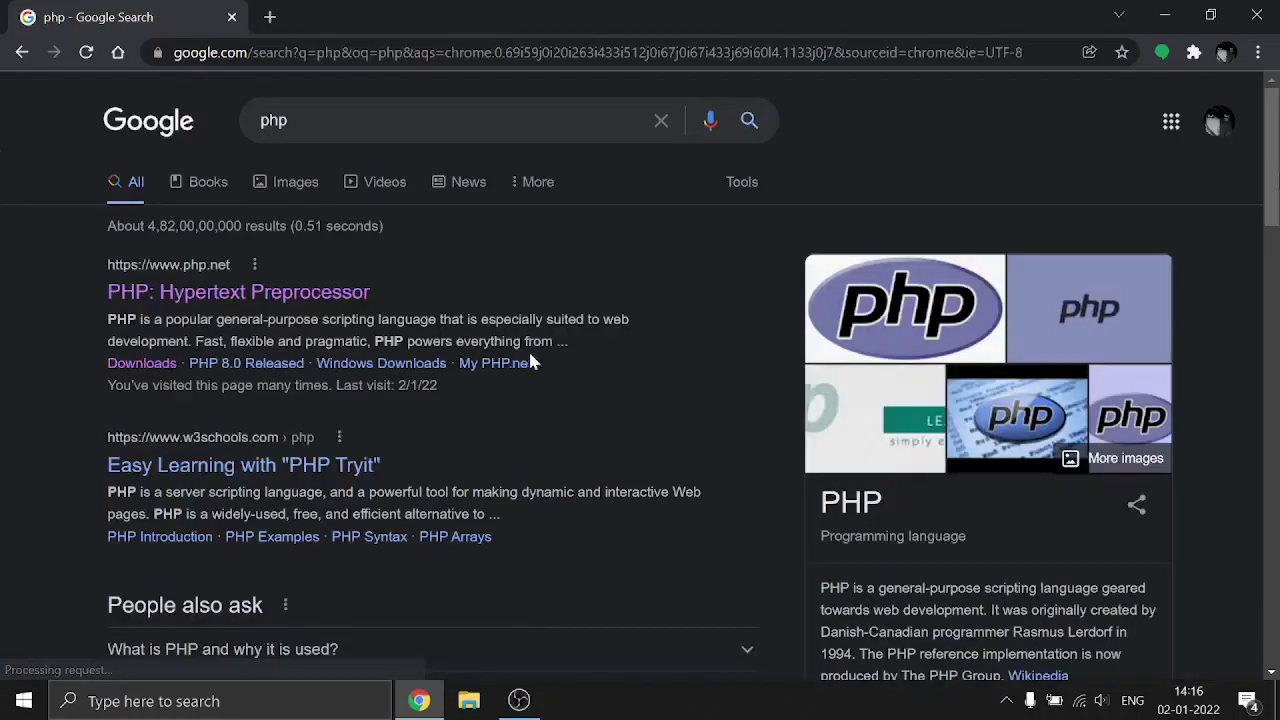
click(193, 293)
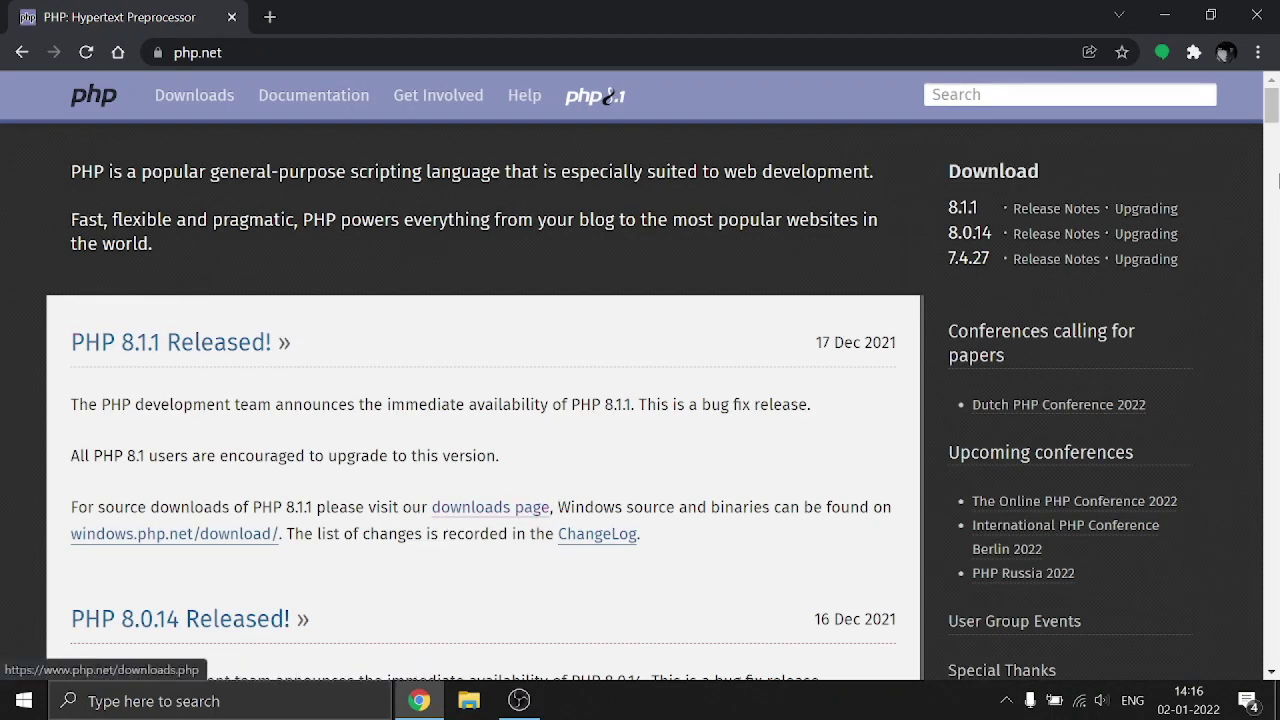
- Go from php.net Downloads to the Windows downloads page and review the PHP 8.1.1 VS16 builds
click(196, 101)
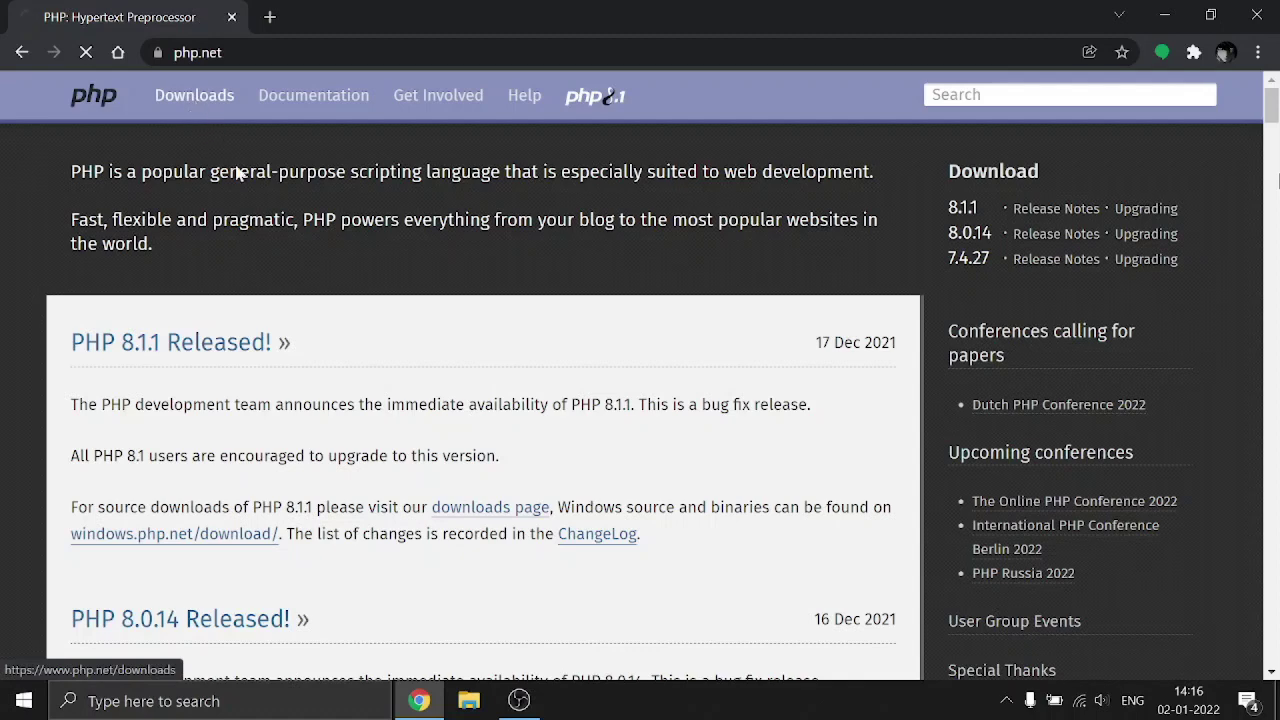
click(168, 382)
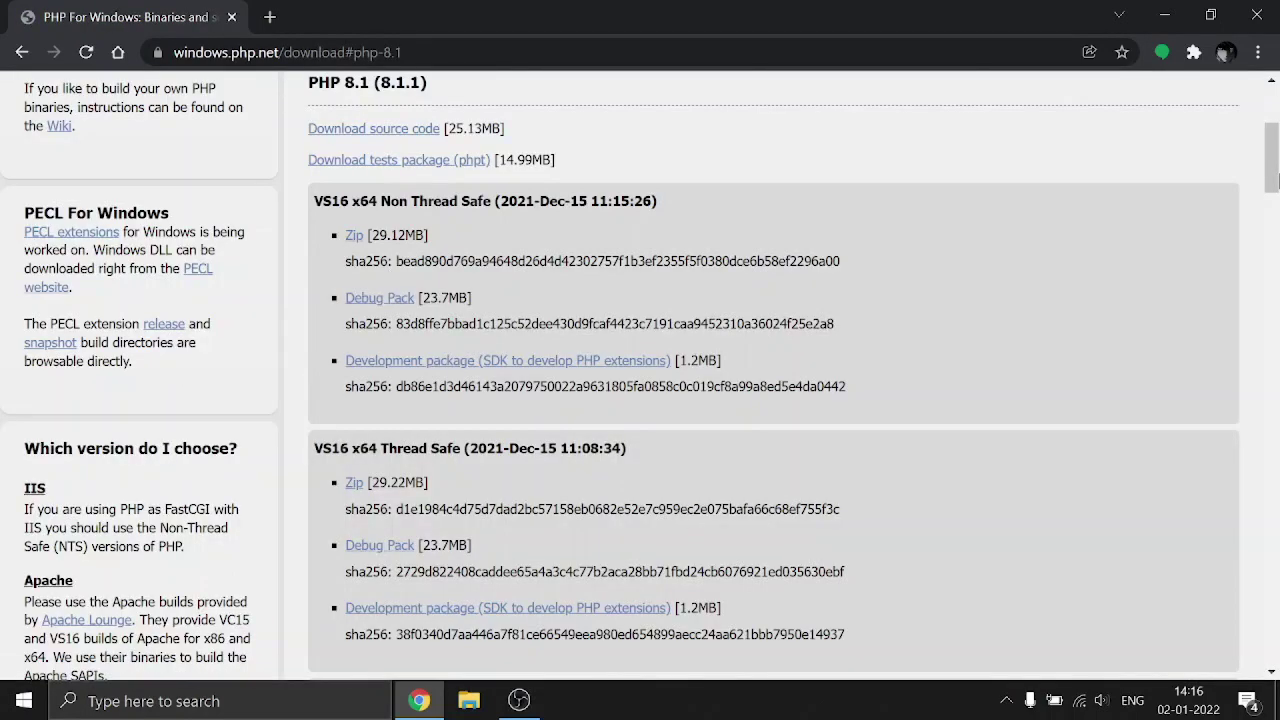
drag(380, 201, 492, 201)
click(499, 235)
scroll(378, 440, down, 4)
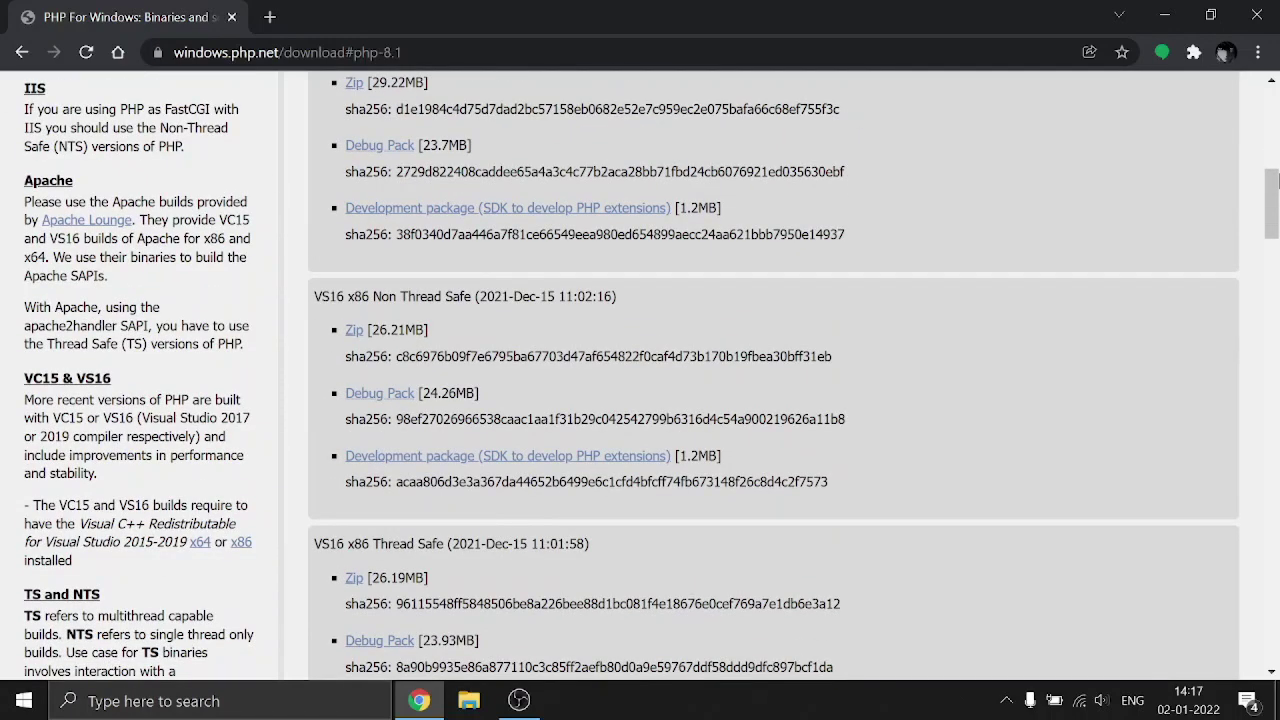
scroll(195, 560, up, 2)
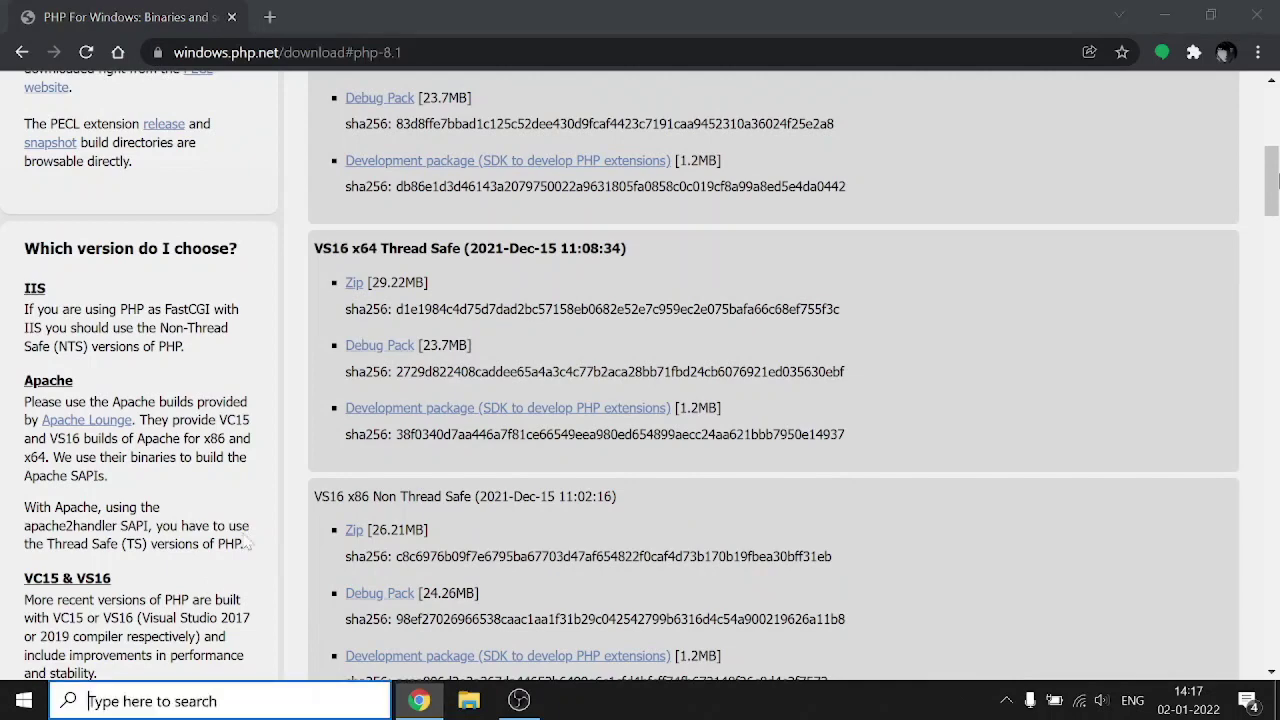
key(super)
text(sy)
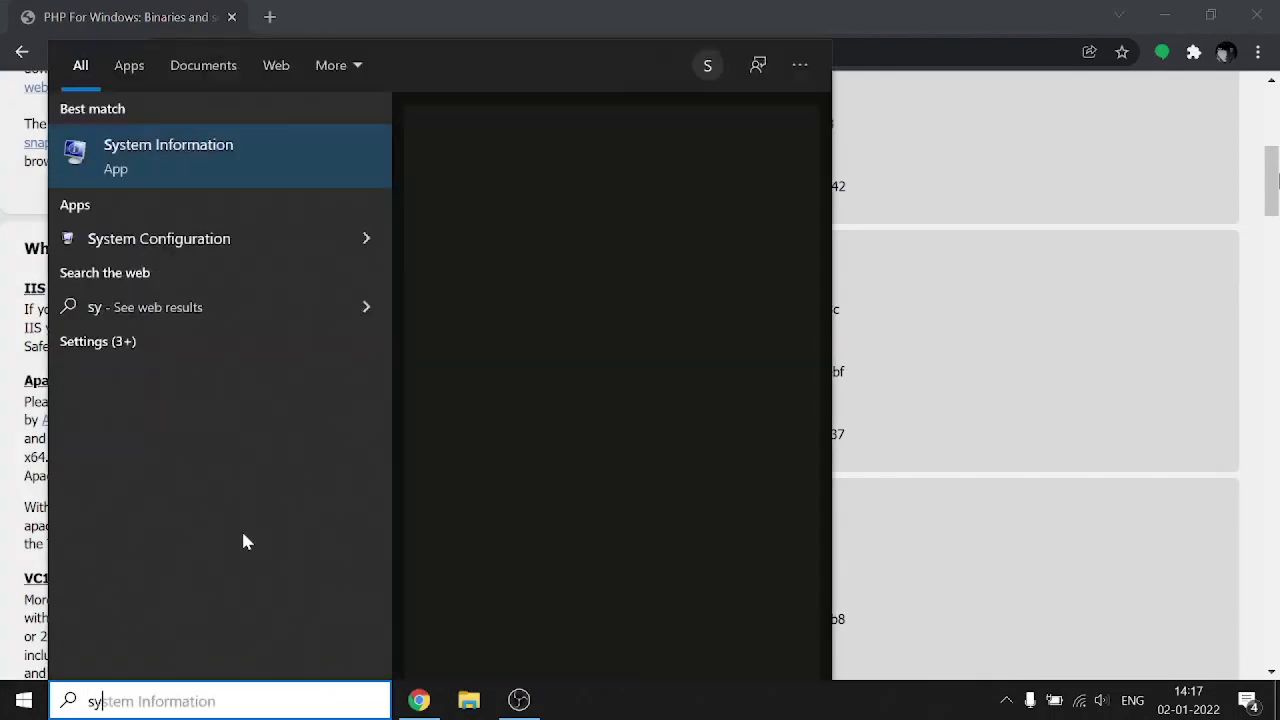
text(stem inform)
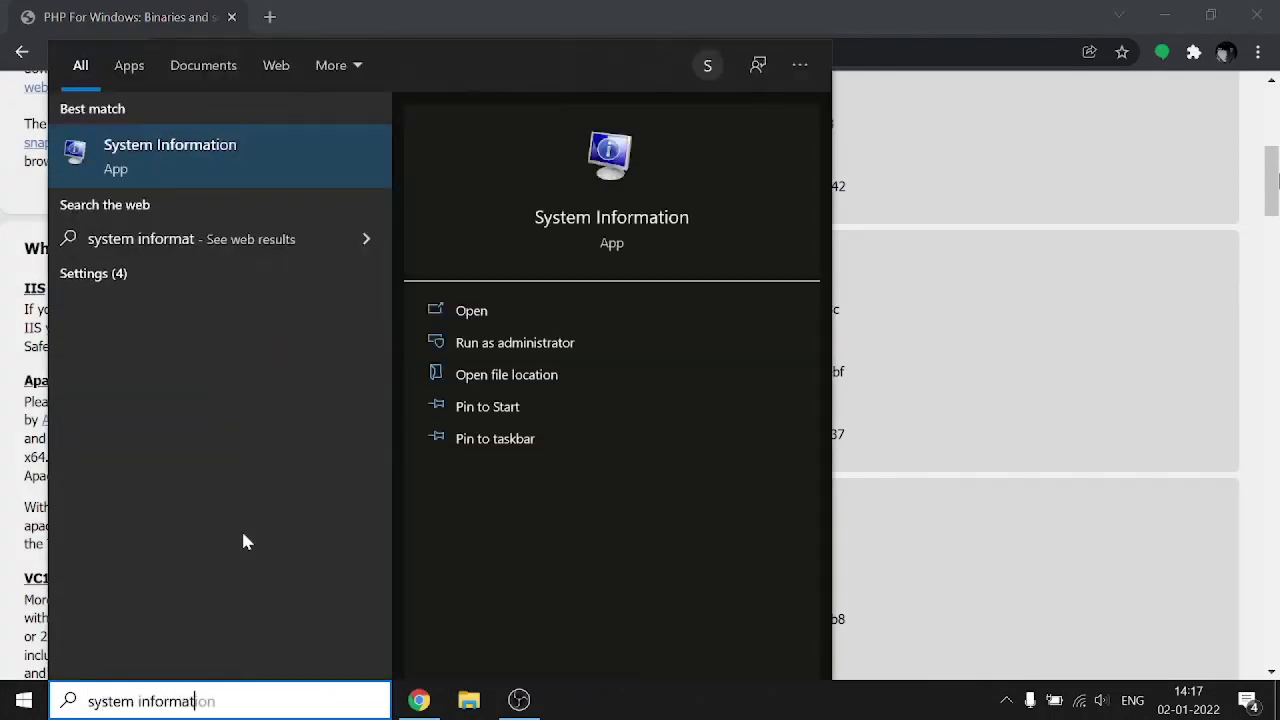
key(Return)
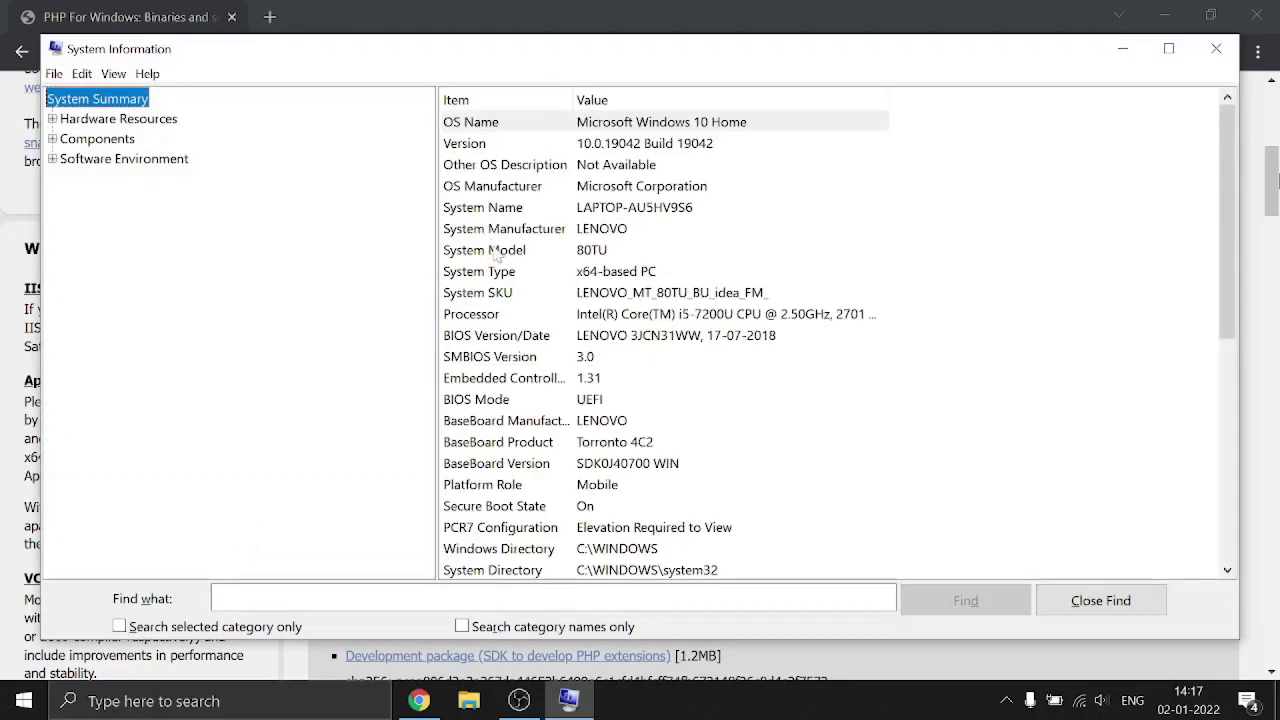
click(472, 278)
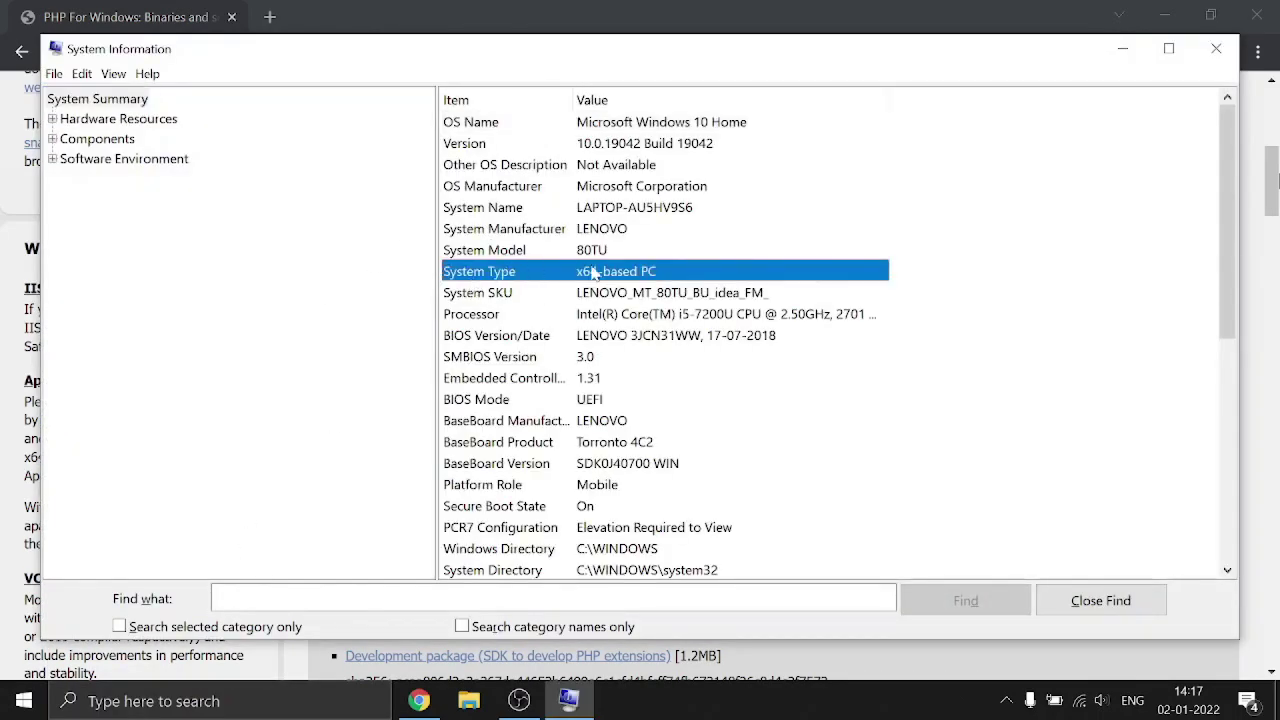
click(1215, 49)
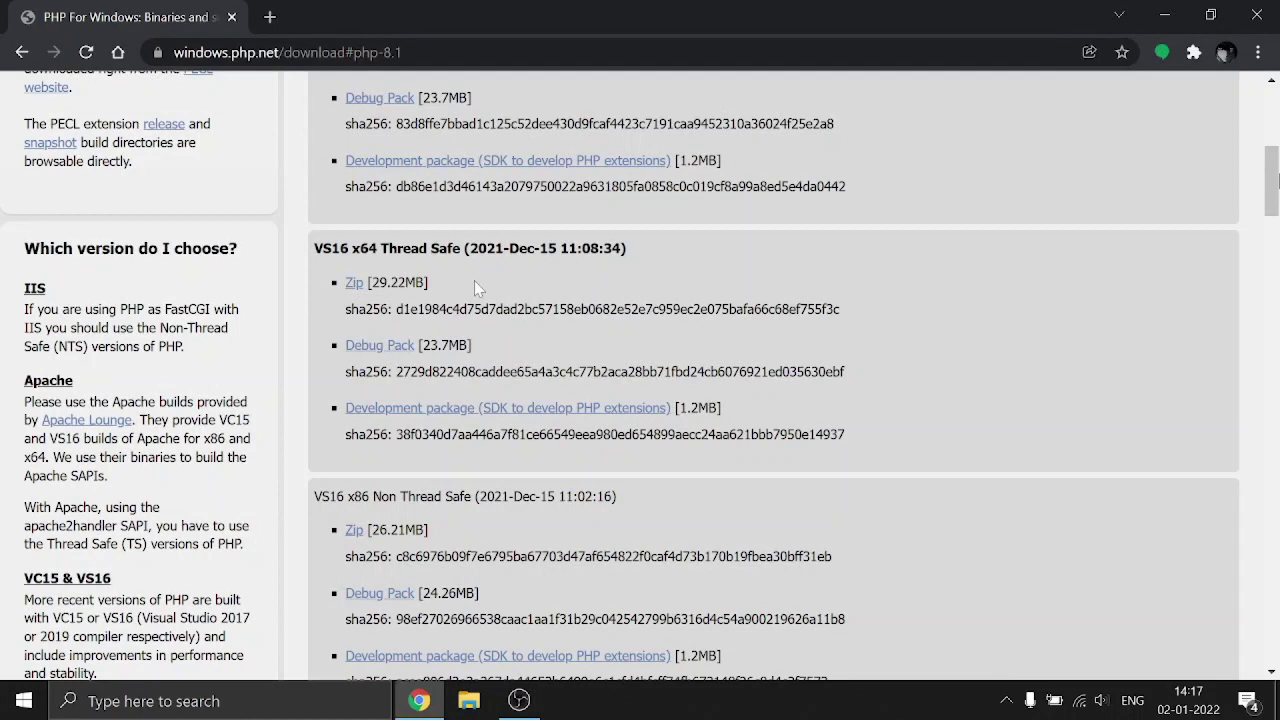
- Save the PHP 8.1.1 VS16 x64 Thread Safe Zip into the Downloads folder
drag(381, 248, 472, 248)
click(526, 289)
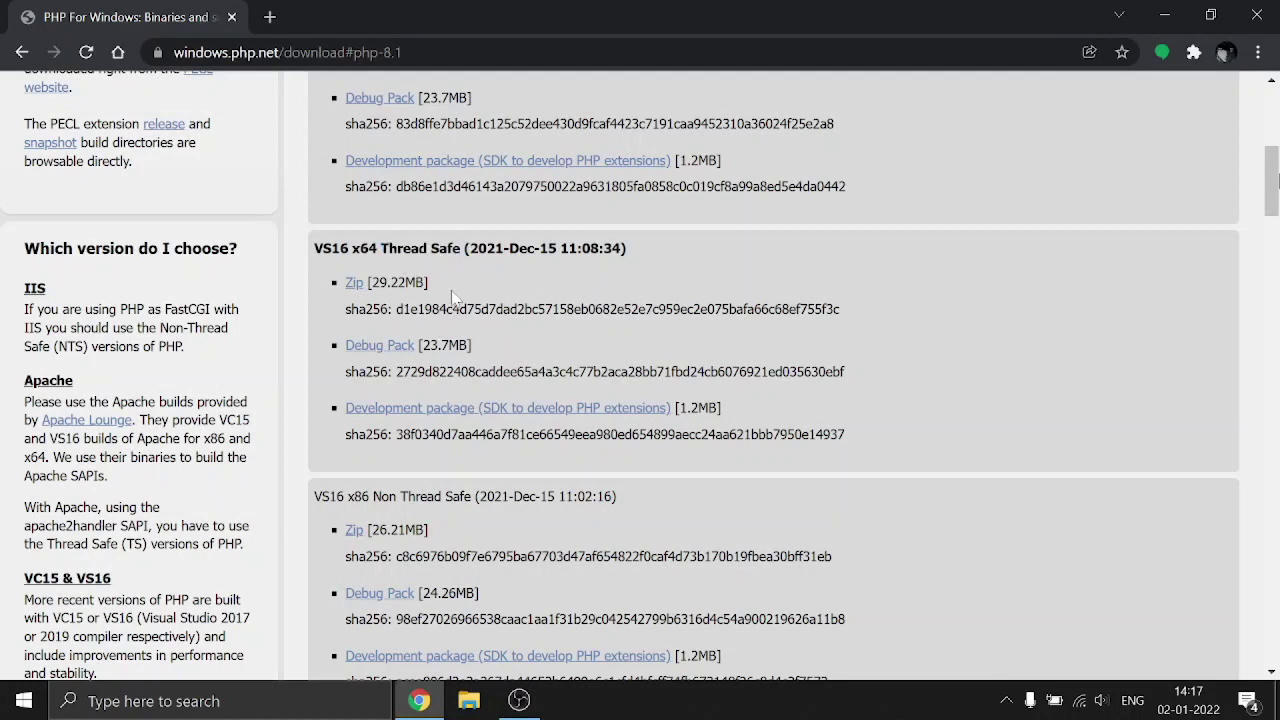
click(355, 283)
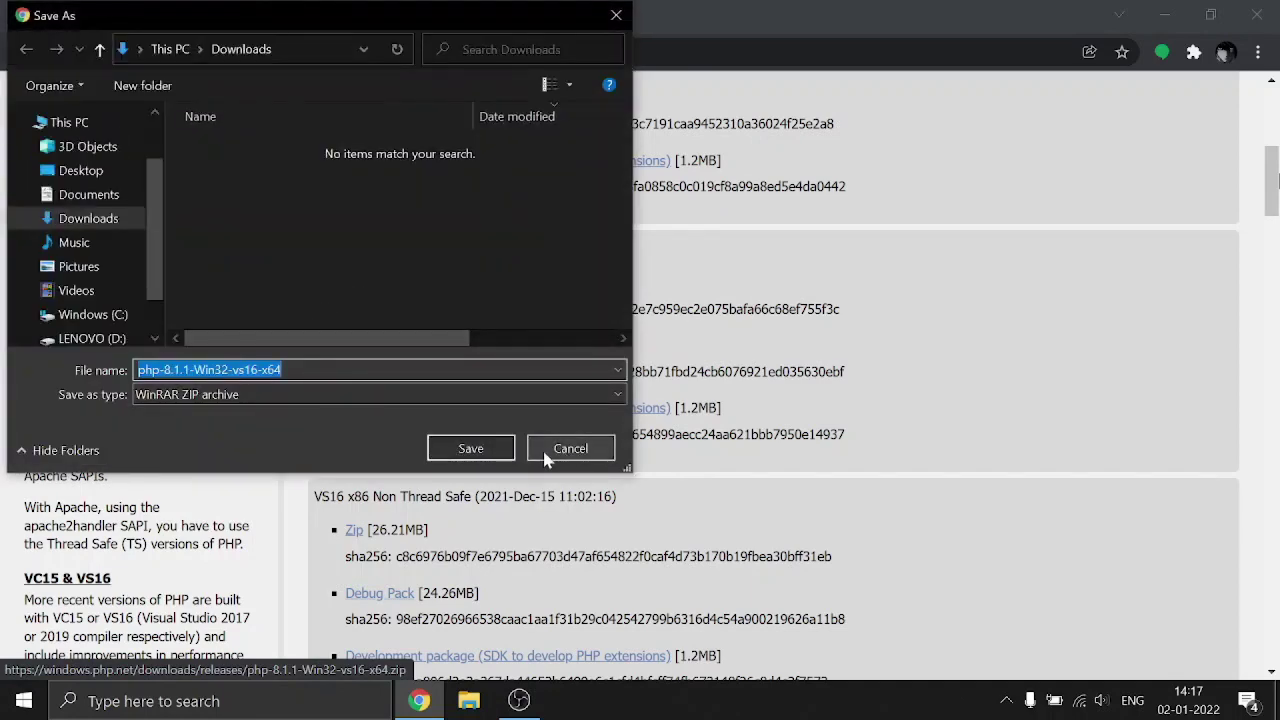
click(476, 449)
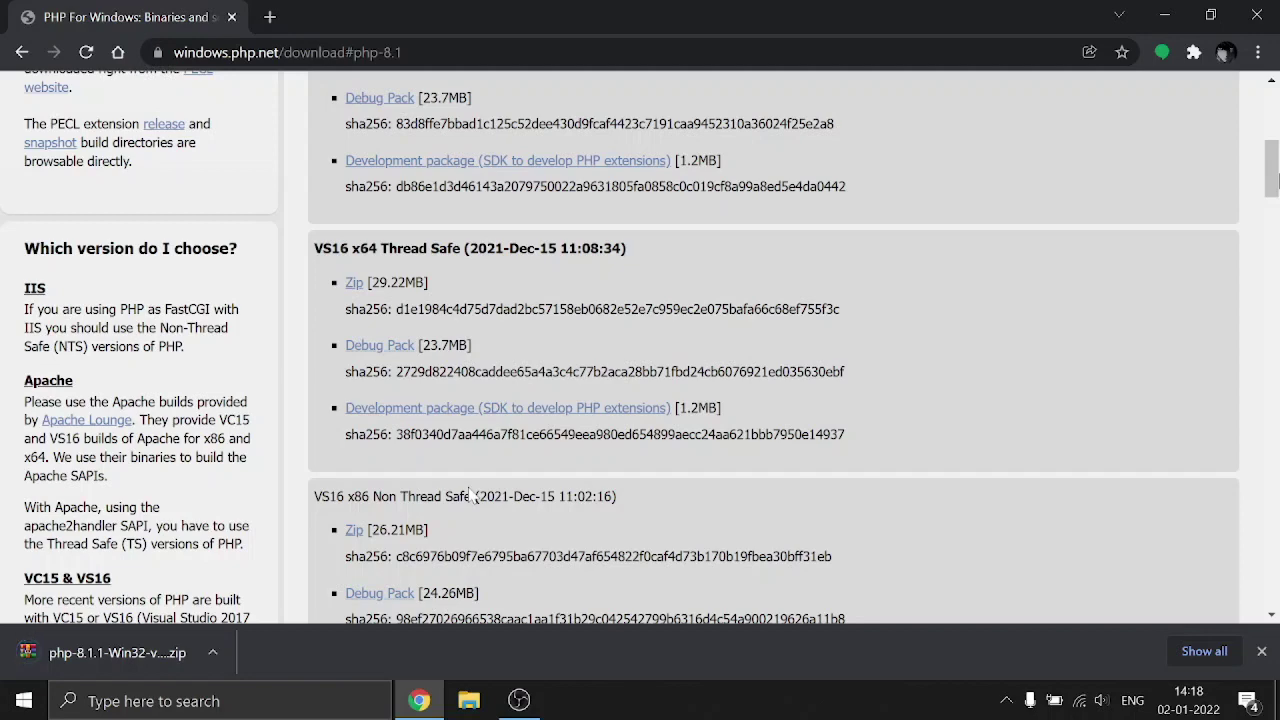
click(212, 652)
- Extract the zip to php-8.1.1-Win32-vs16-x64\, check its files, and return to Downloads
click(289, 590)
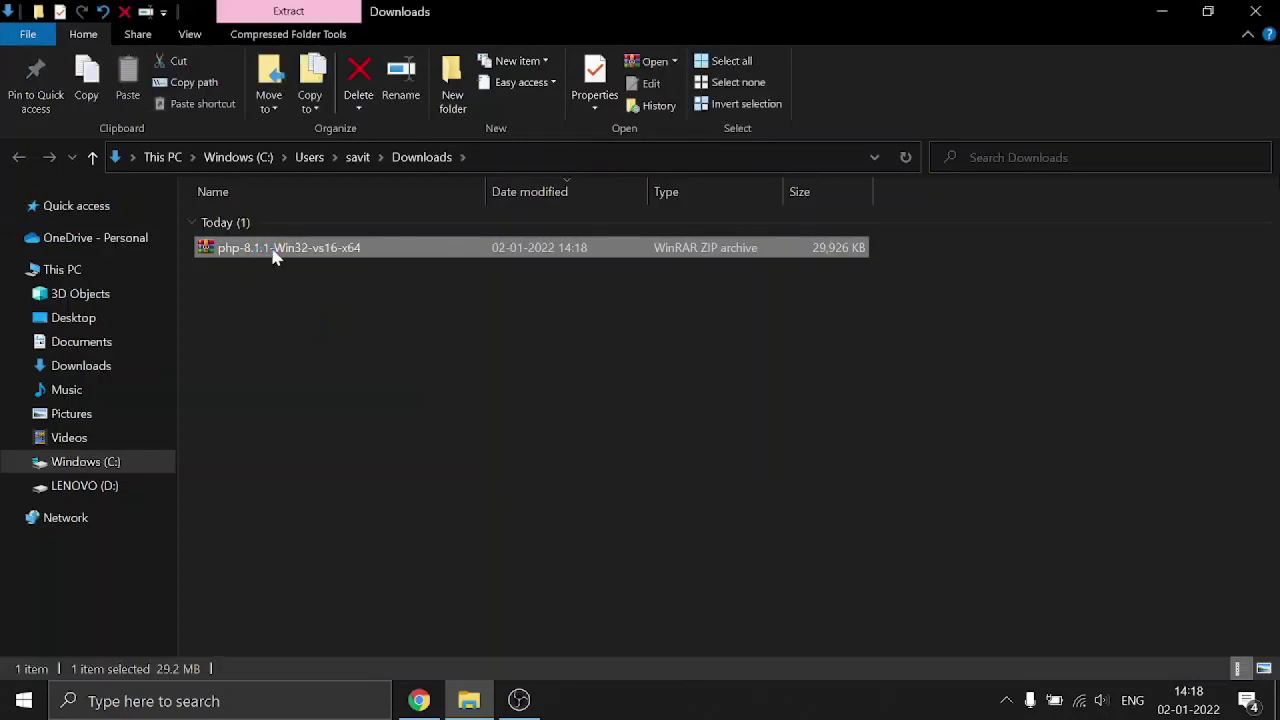
right_click(275, 256)
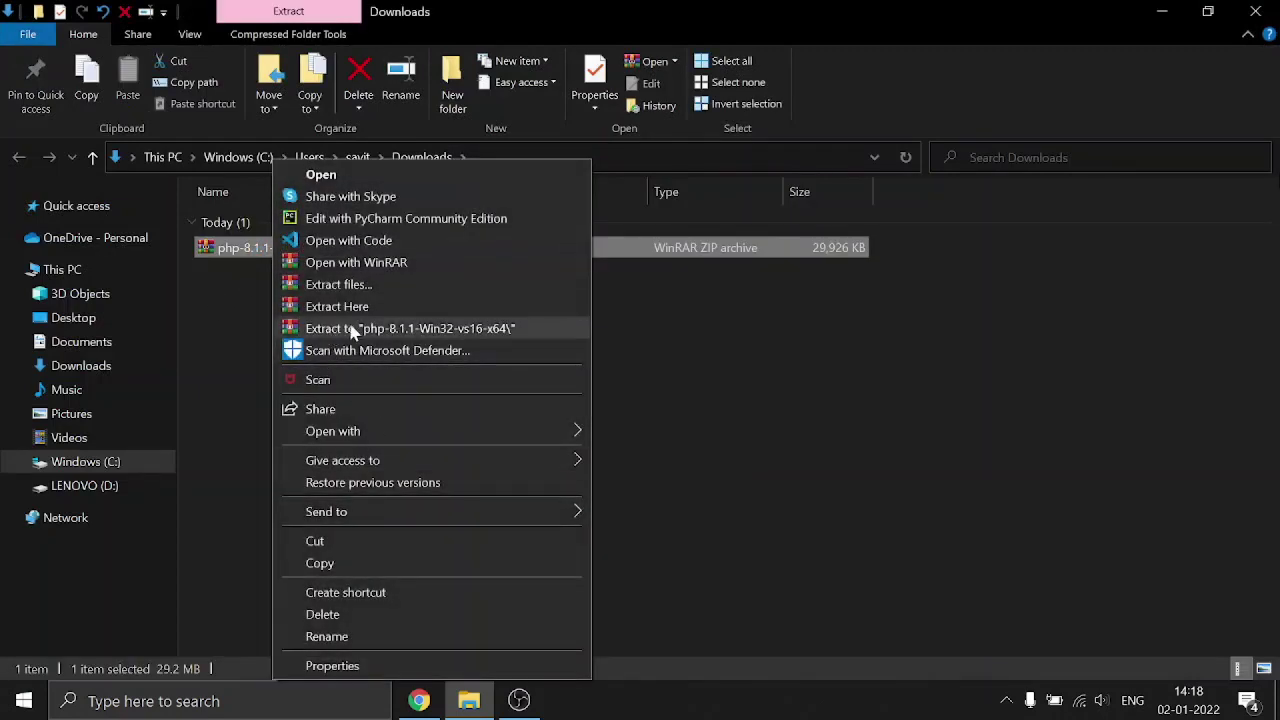
click(395, 330)
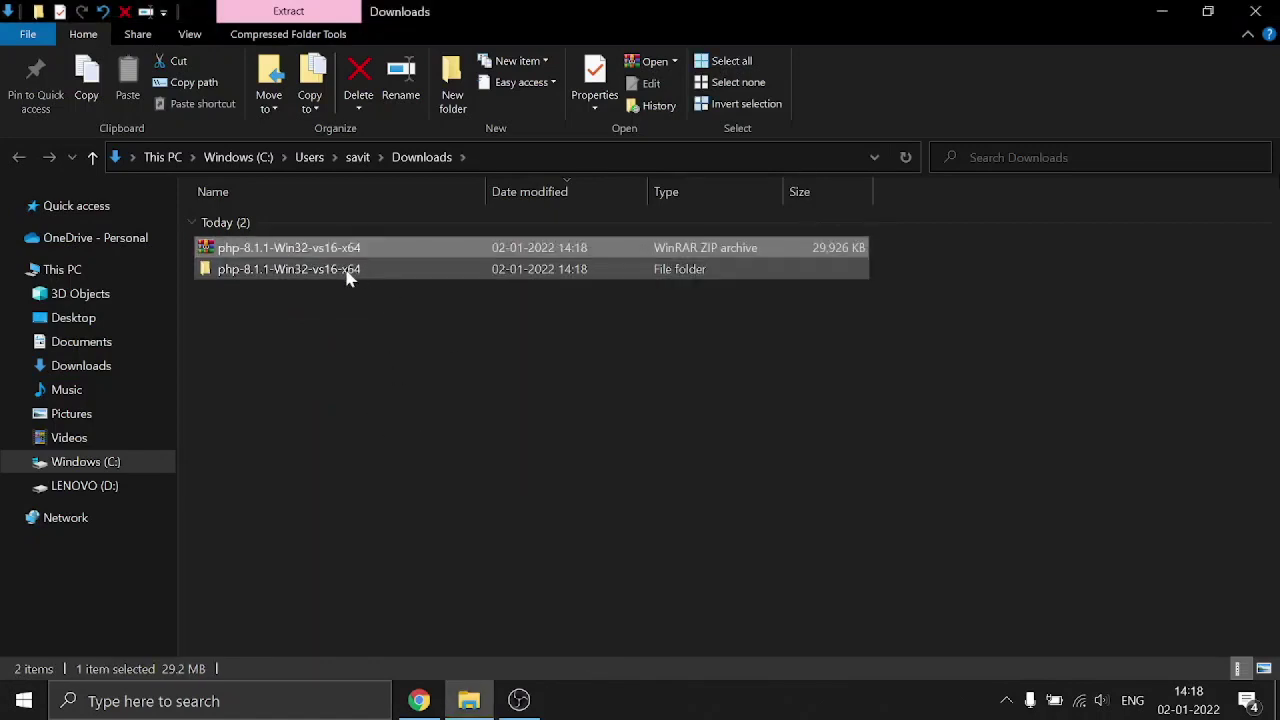
double_click(349, 272)
scroll(443, 440, down, 2)
scroll(374, 380, up, 1)
scroll(383, 451, down, 5)
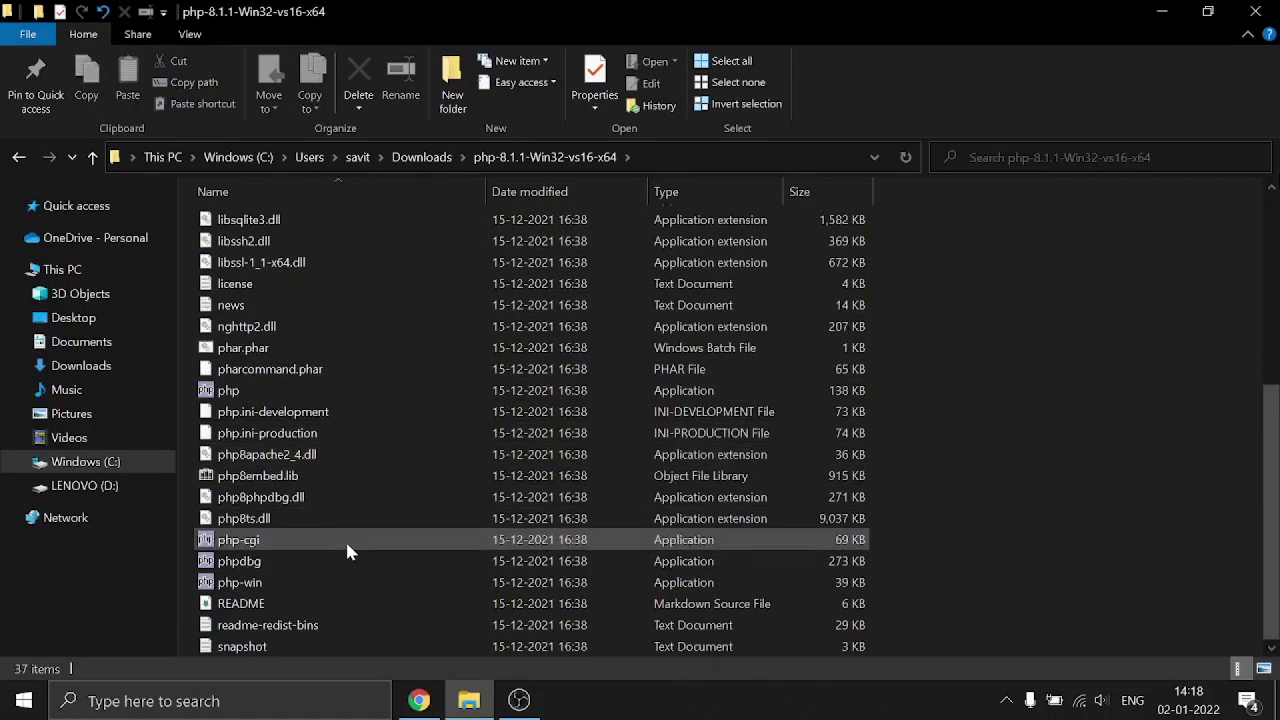
scroll(383, 483, up, 5)
key(alt+Left)
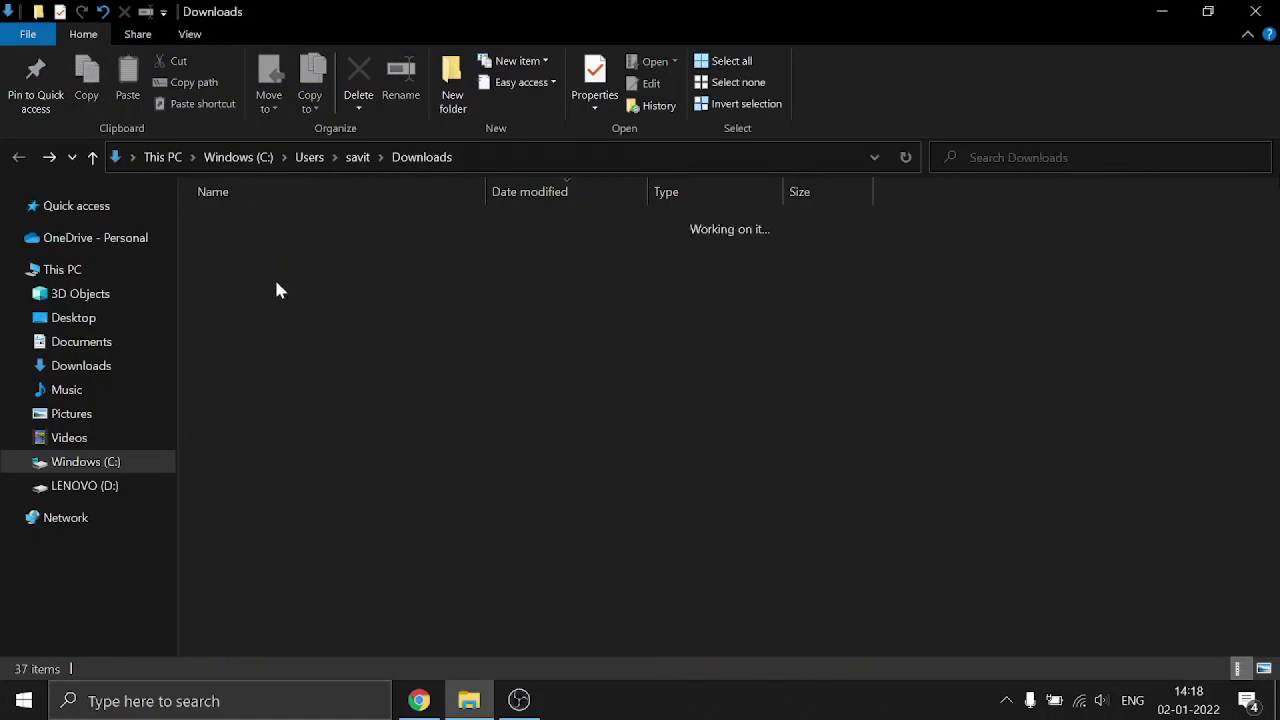
- Paste the php-8.1.1-Win32-vs16-x64 folder into C:\Program Files with admin approval, then select its path
right_click(228, 270)
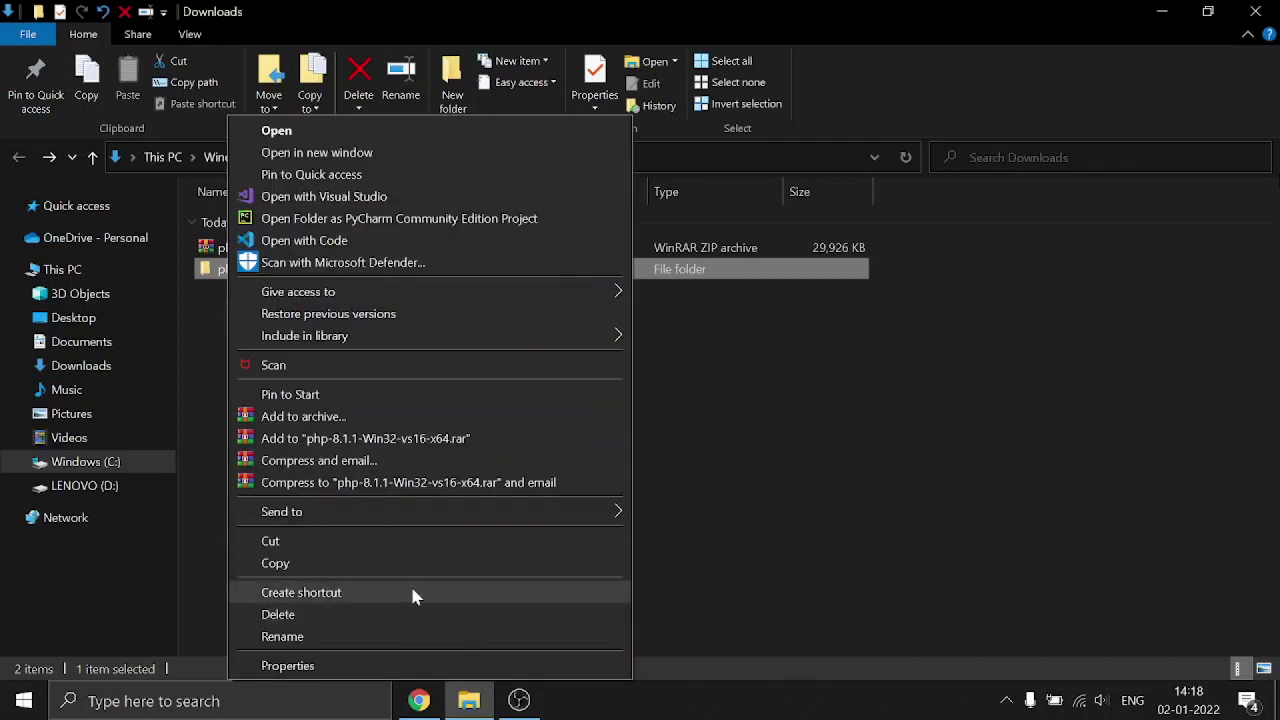
click(312, 562)
click(95, 463)
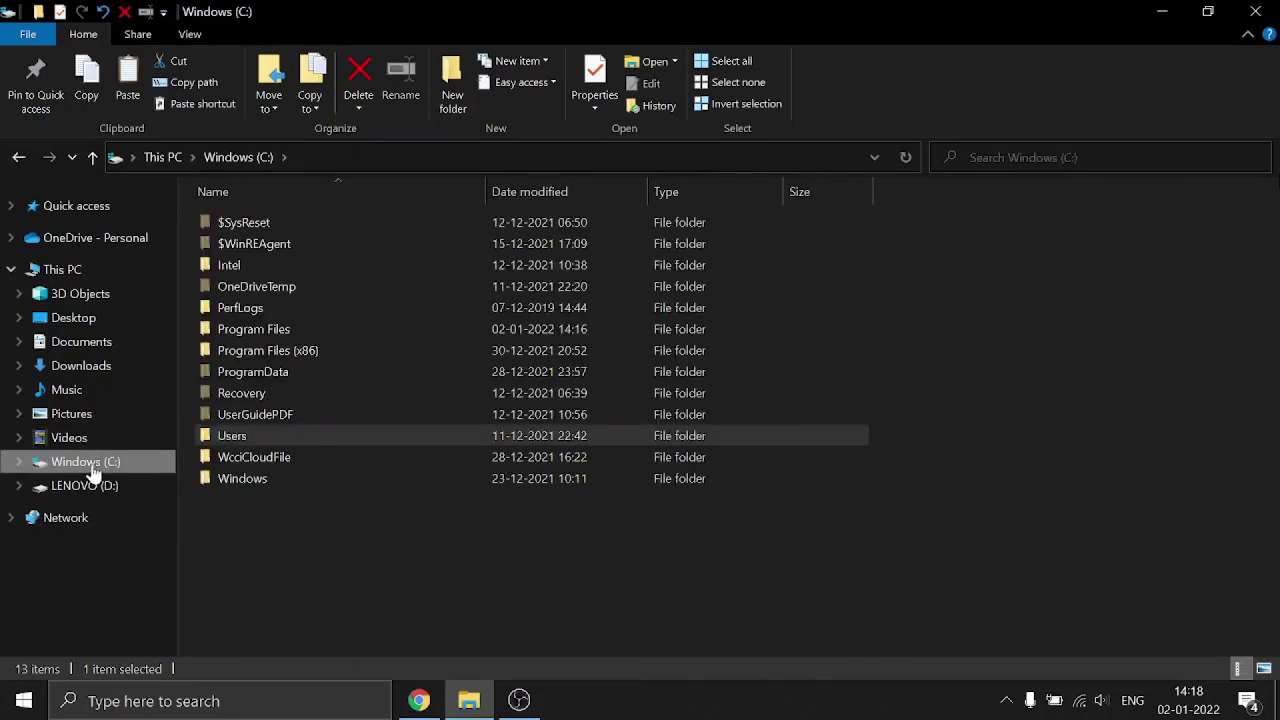
double_click(284, 331)
right_click(1034, 362)
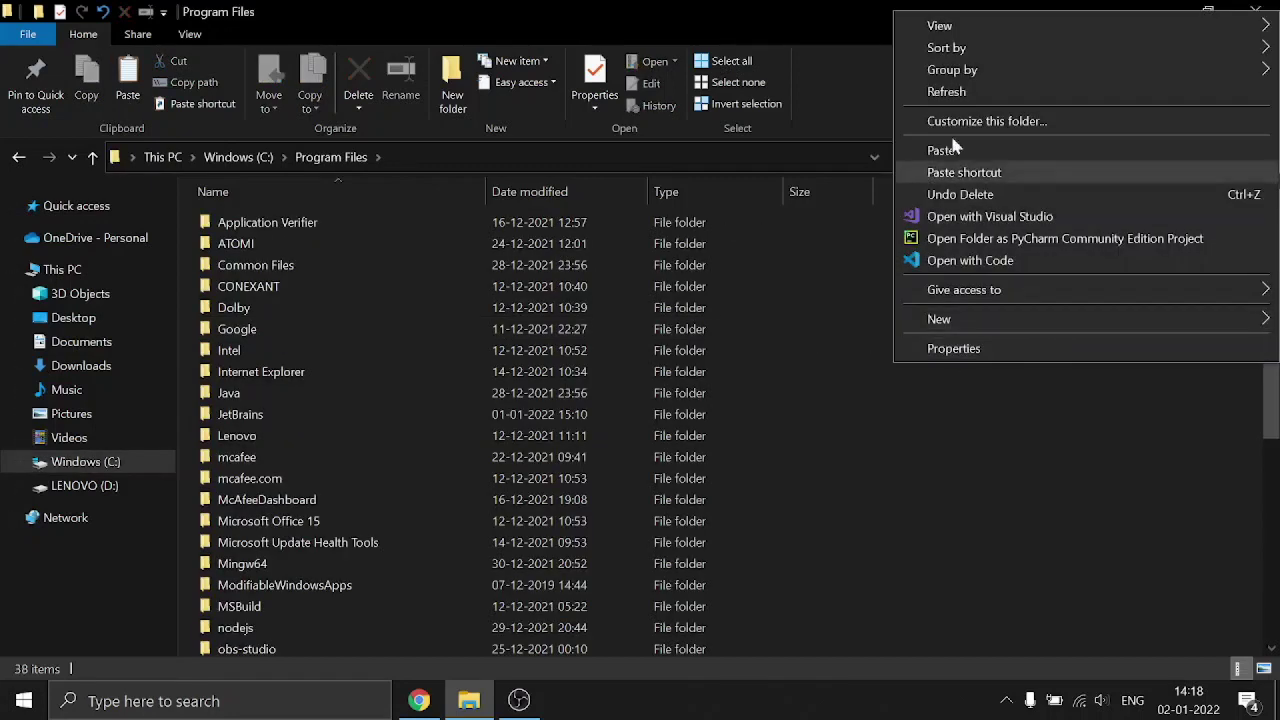
click(945, 150)
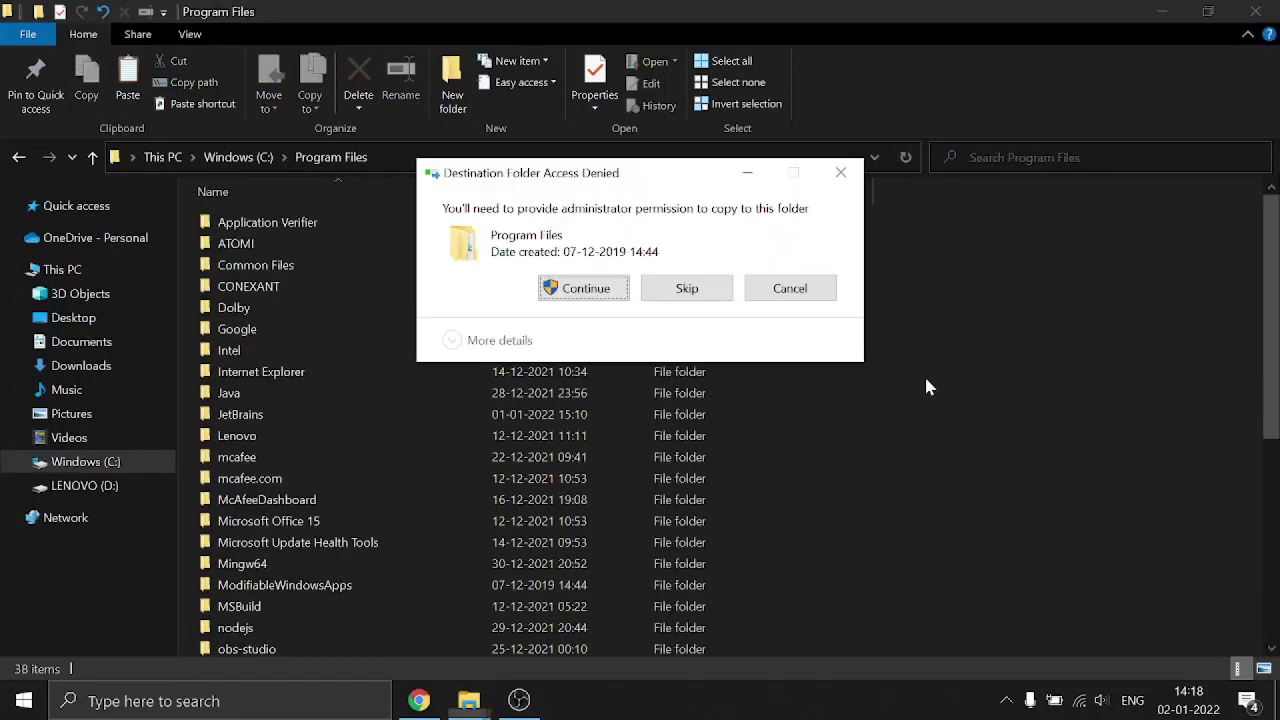
click(586, 289)
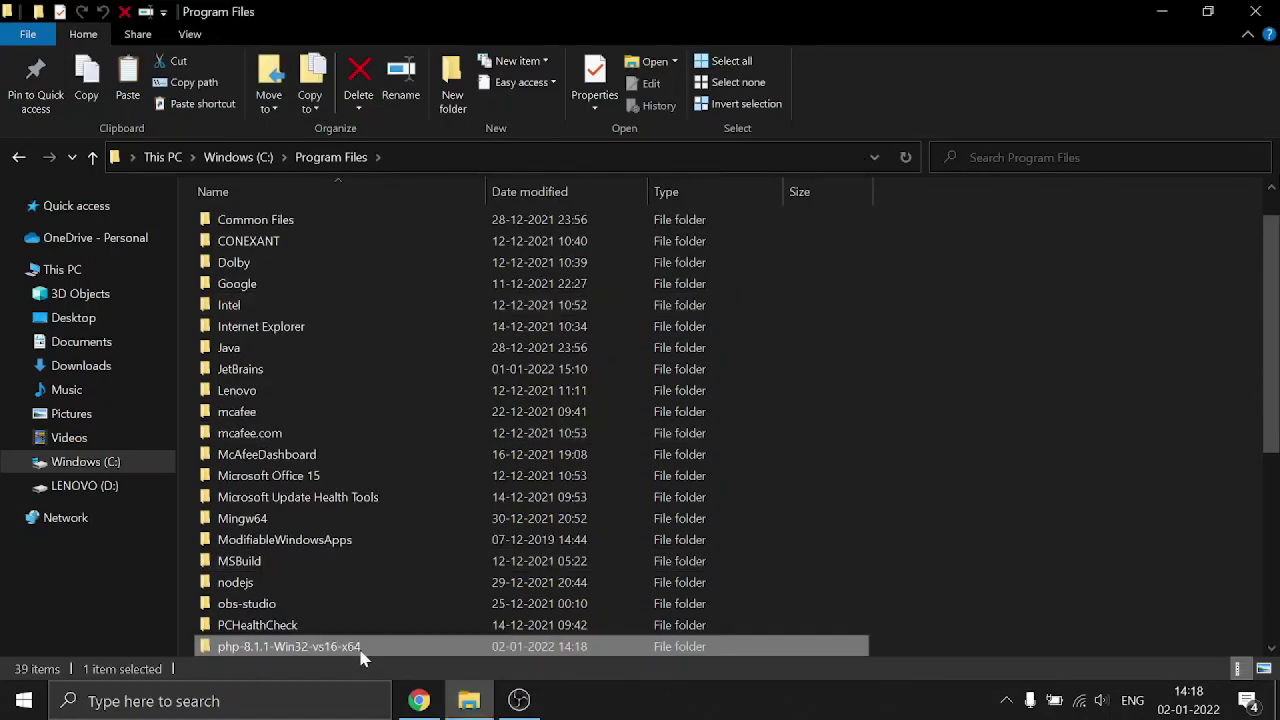
double_click(365, 648)
click(660, 157)
key(ctrl+c)
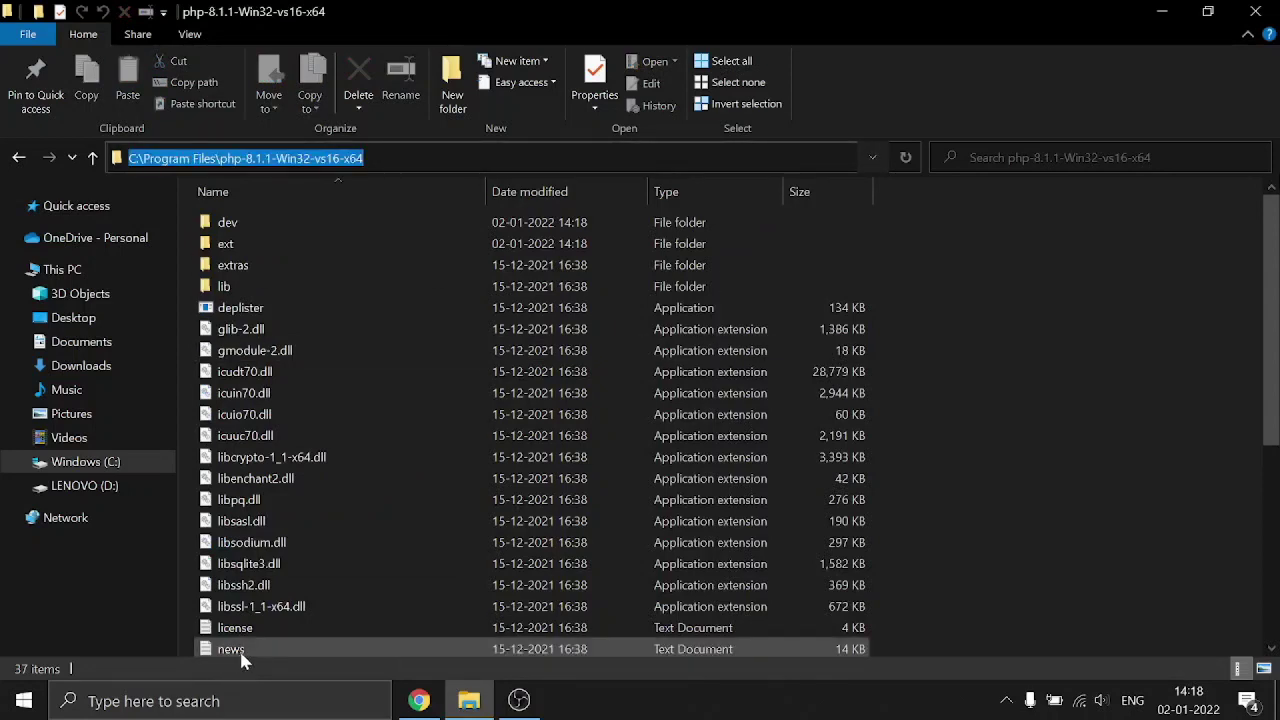
- Open System Properties via an 'envir' search and reach the Environment Variables dialog
key(super)
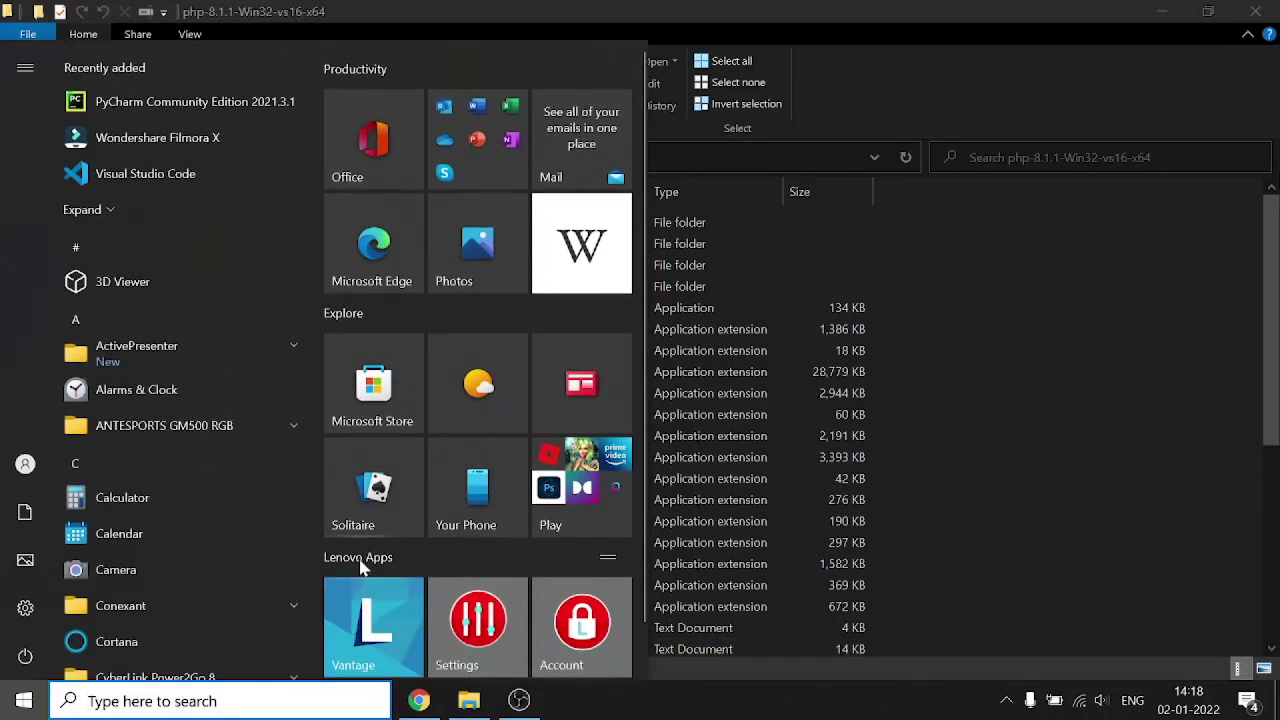
text(envir)
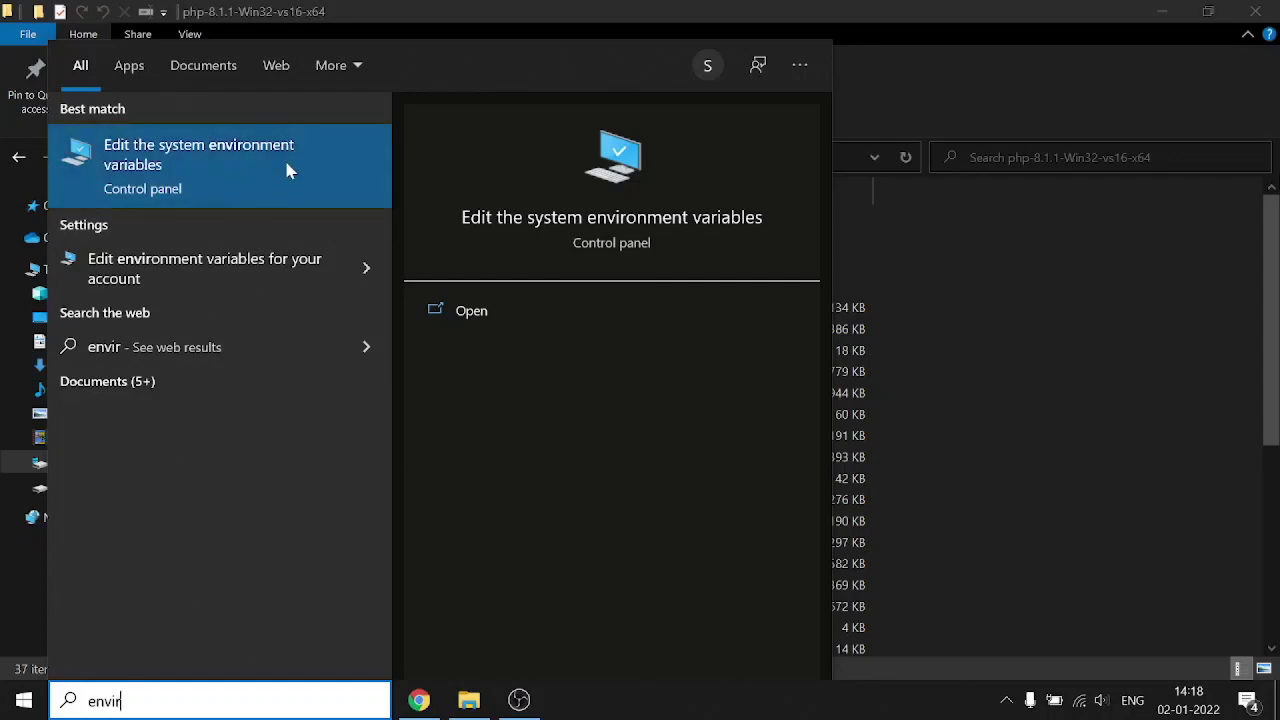
click(177, 175)
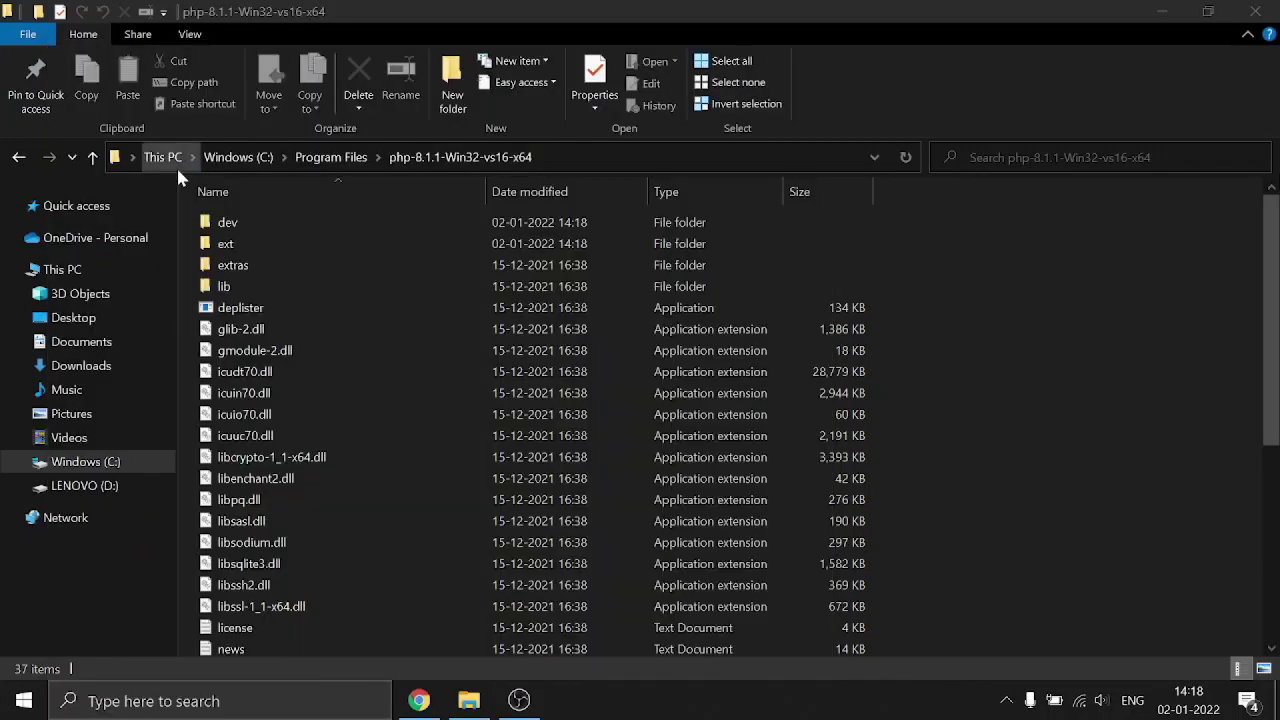
click(205, 202)
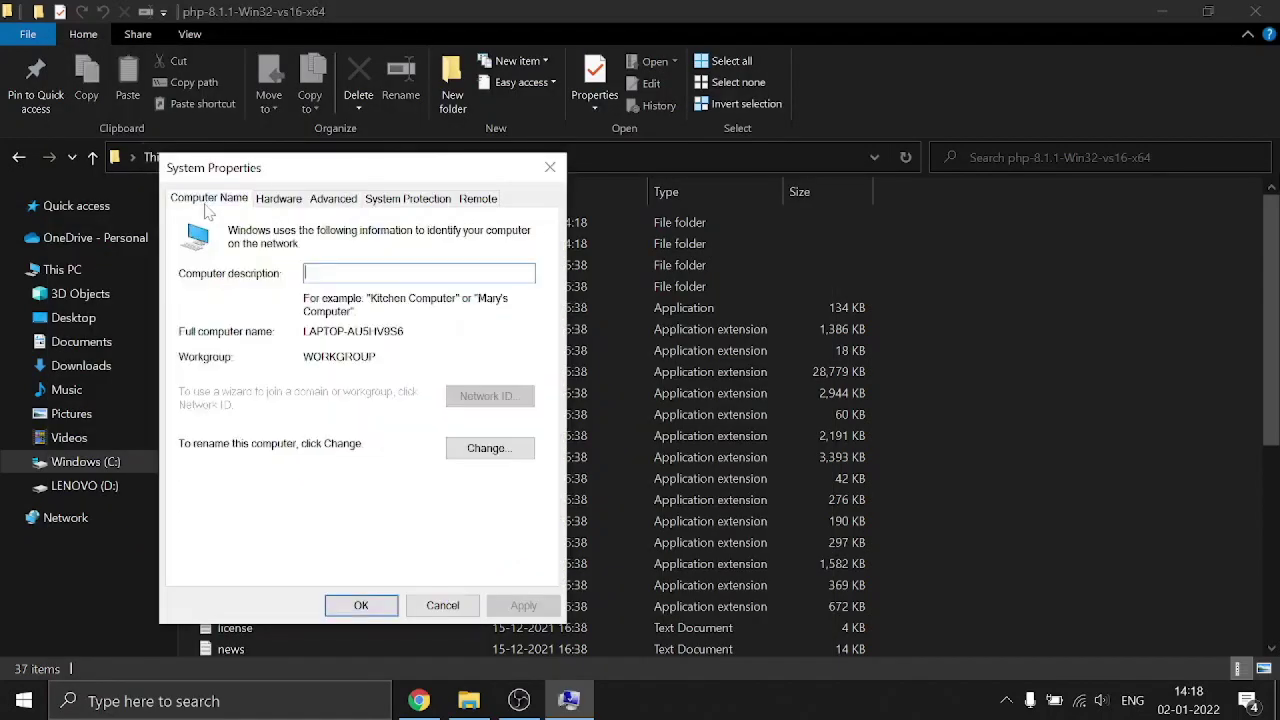
click(336, 204)
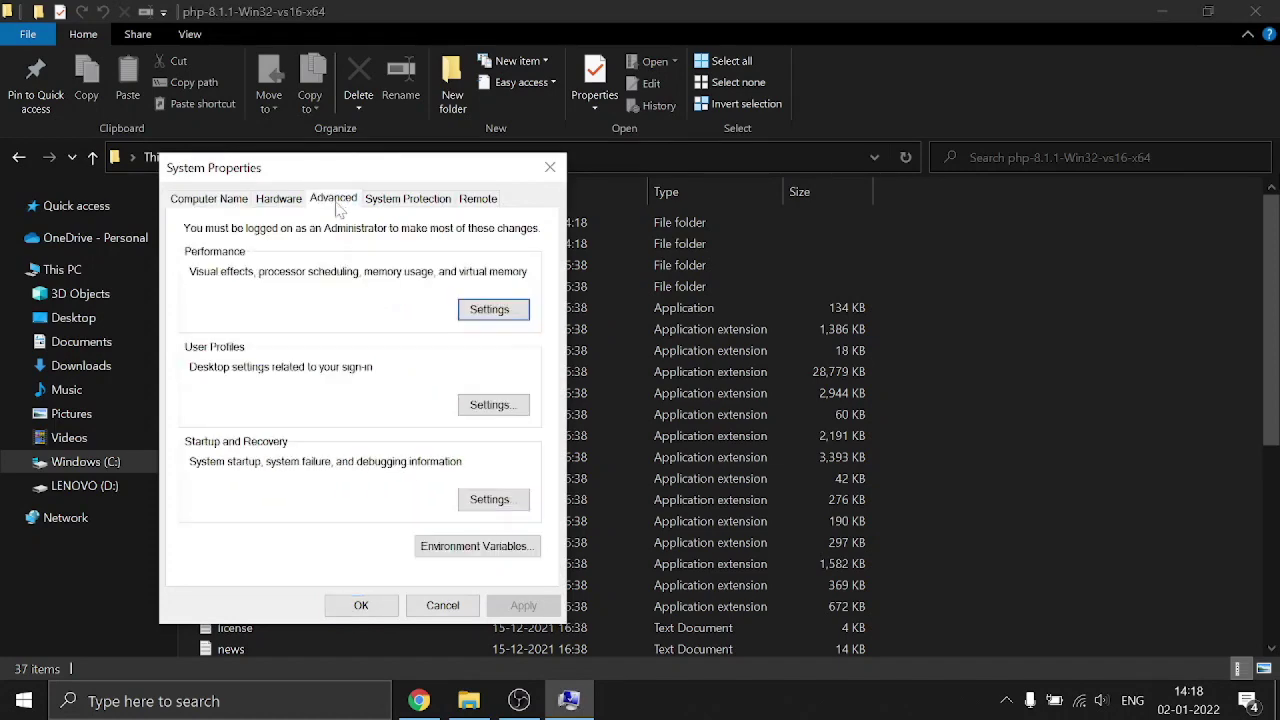
click(474, 552)
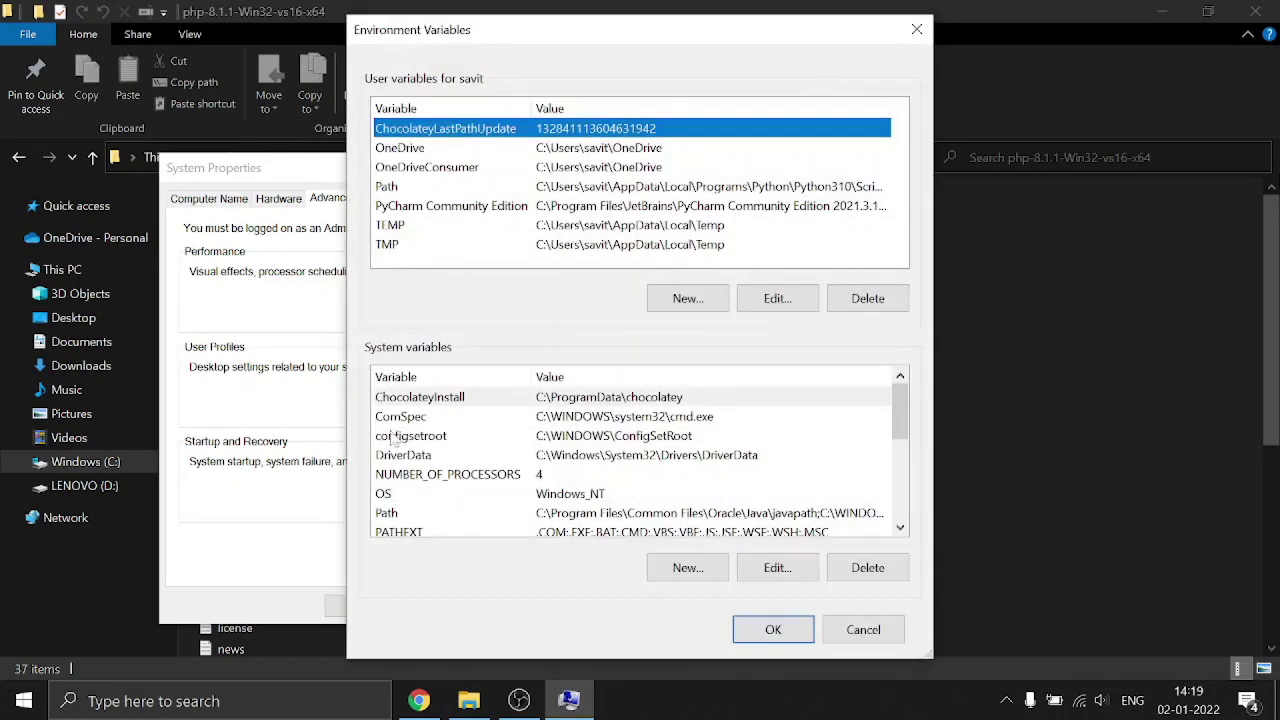
- Add C:\Program Files\php-8.1.1-Win32-vs16-x64 as a new system Path entry and confirm all dialogs
double_click(408, 515)
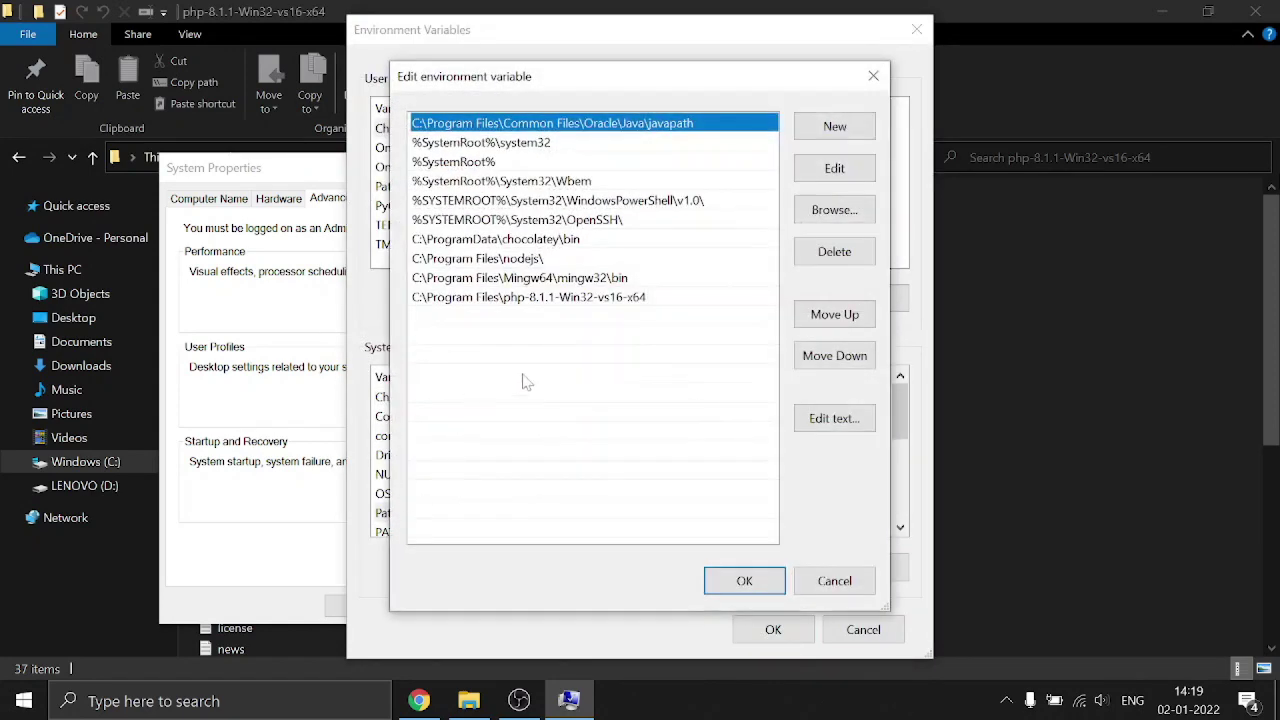
click(835, 126)
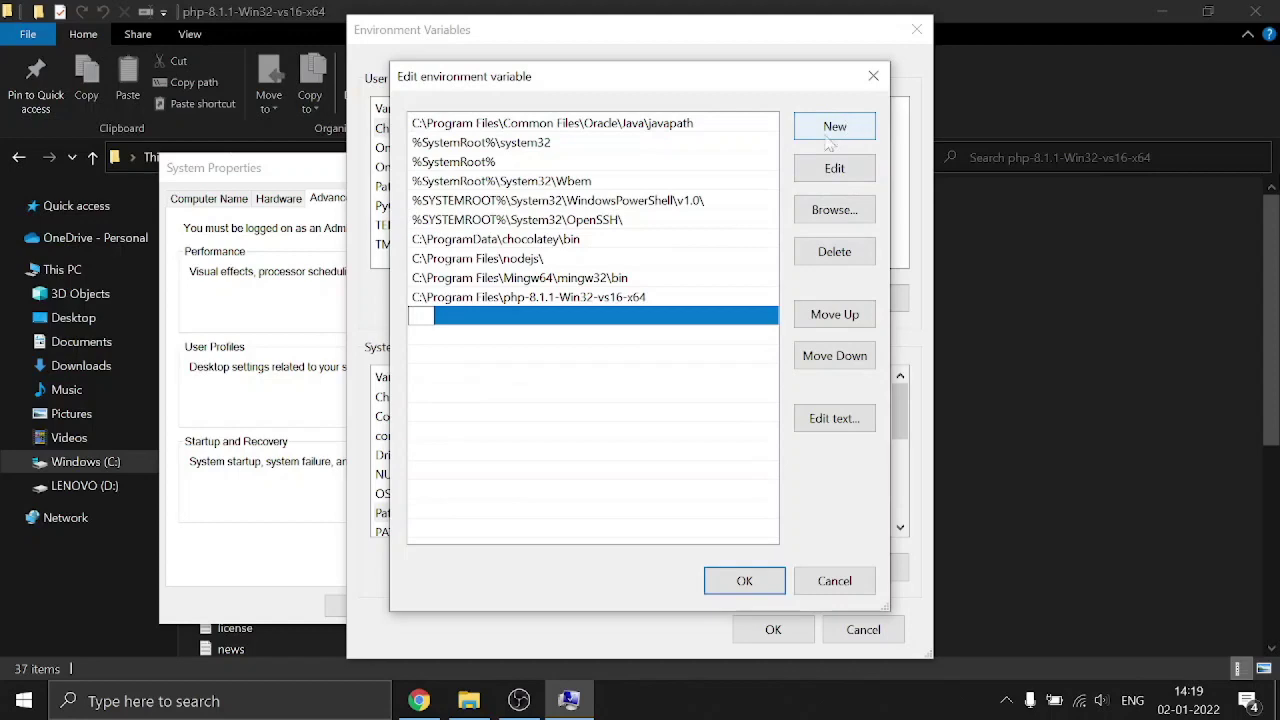
key(ctrl+v)
click(740, 581)
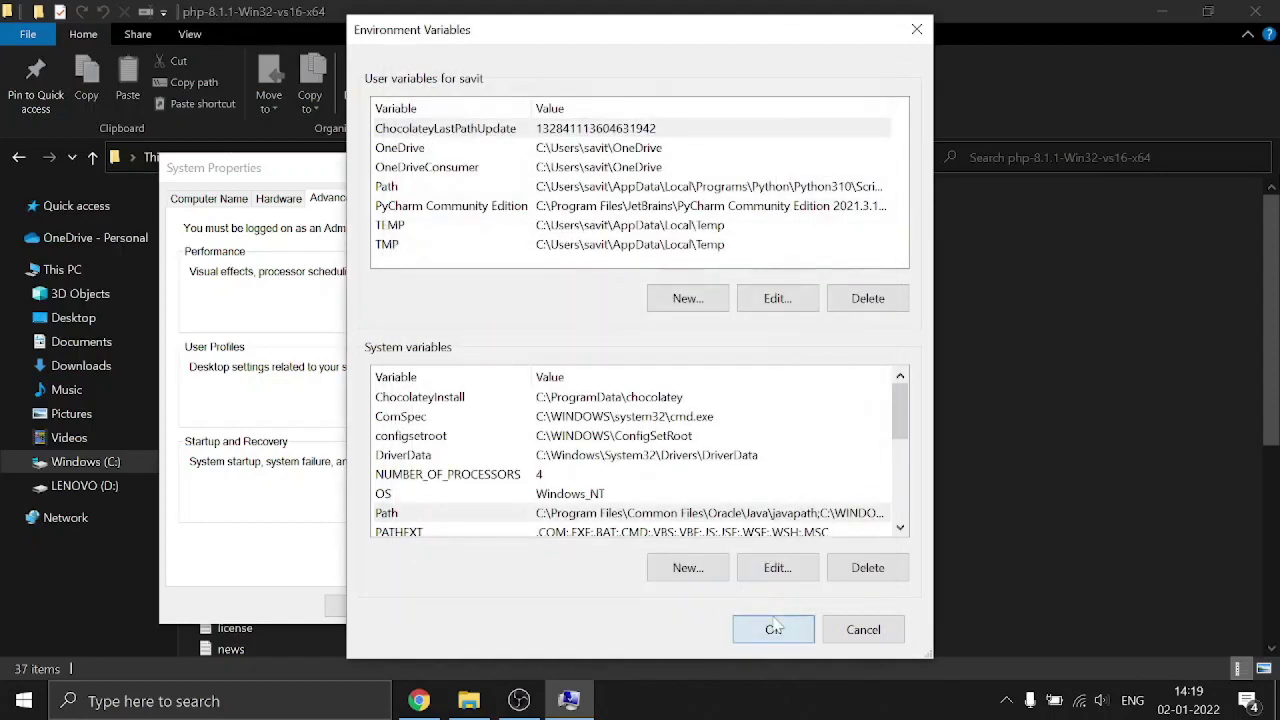
click(770, 629)
click(394, 607)
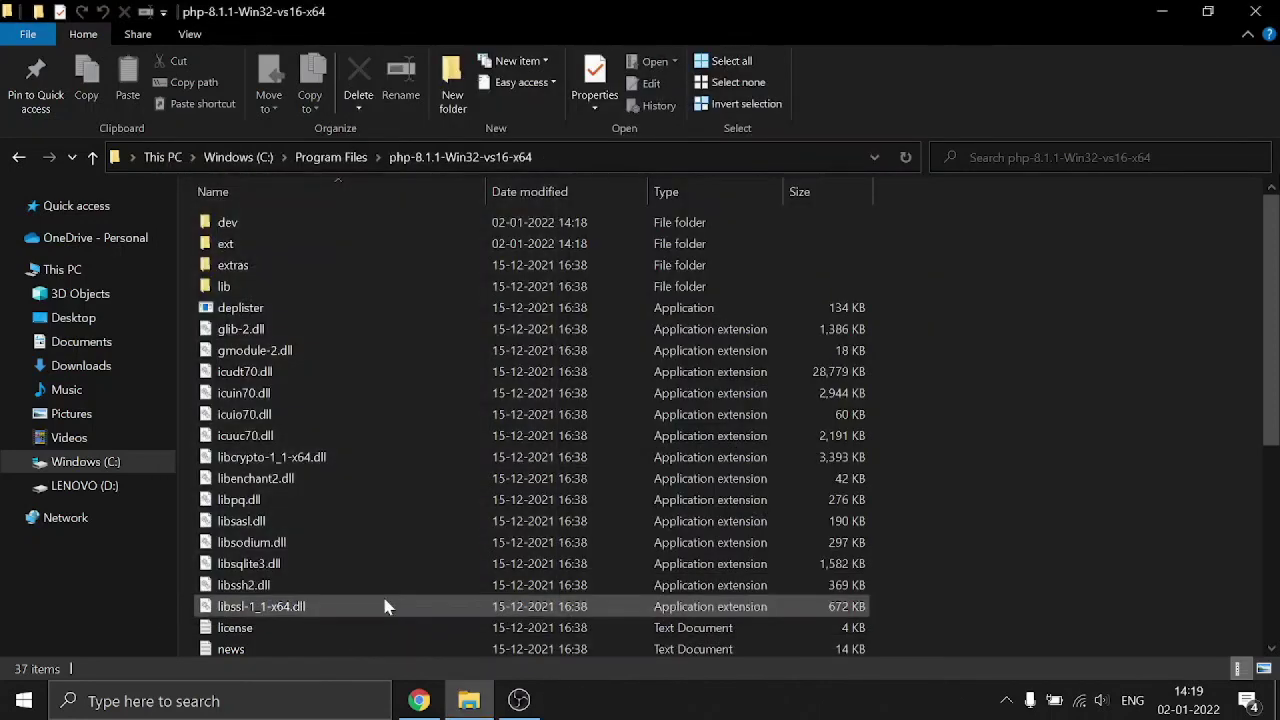
- Launch Notepad and write <?php echo "Hello World"; ?>
key(super)
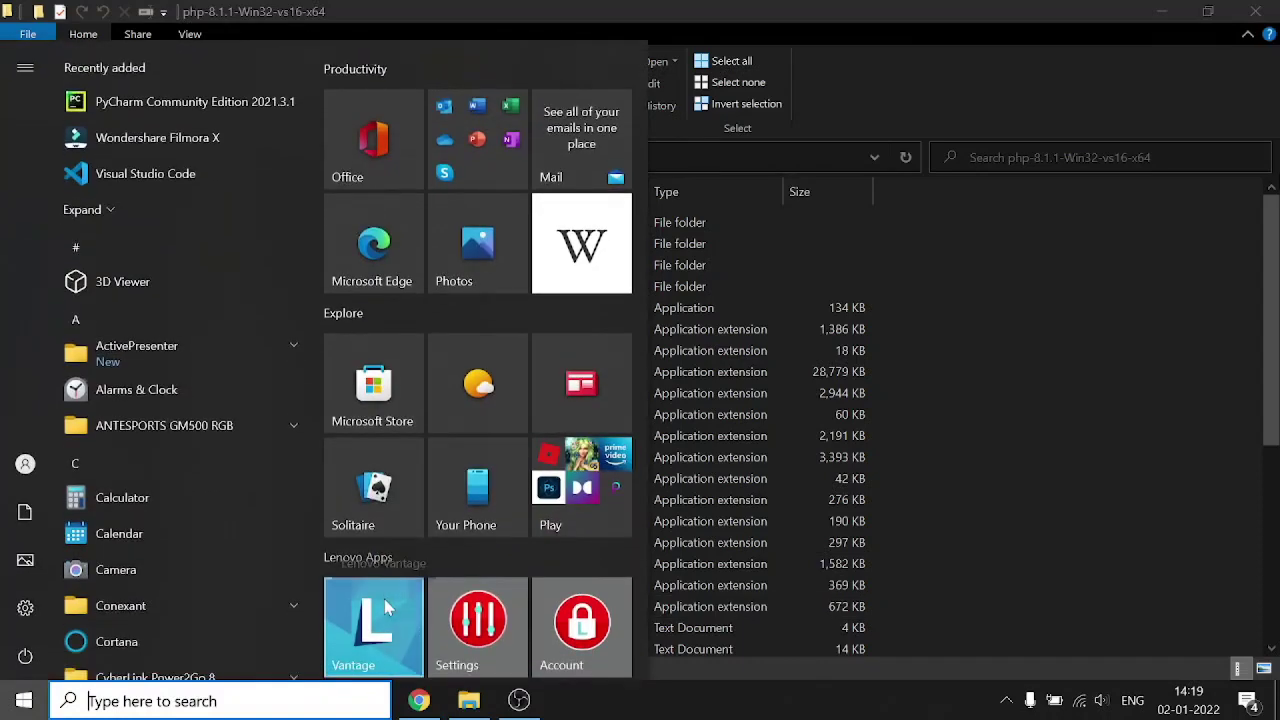
text(notepad)
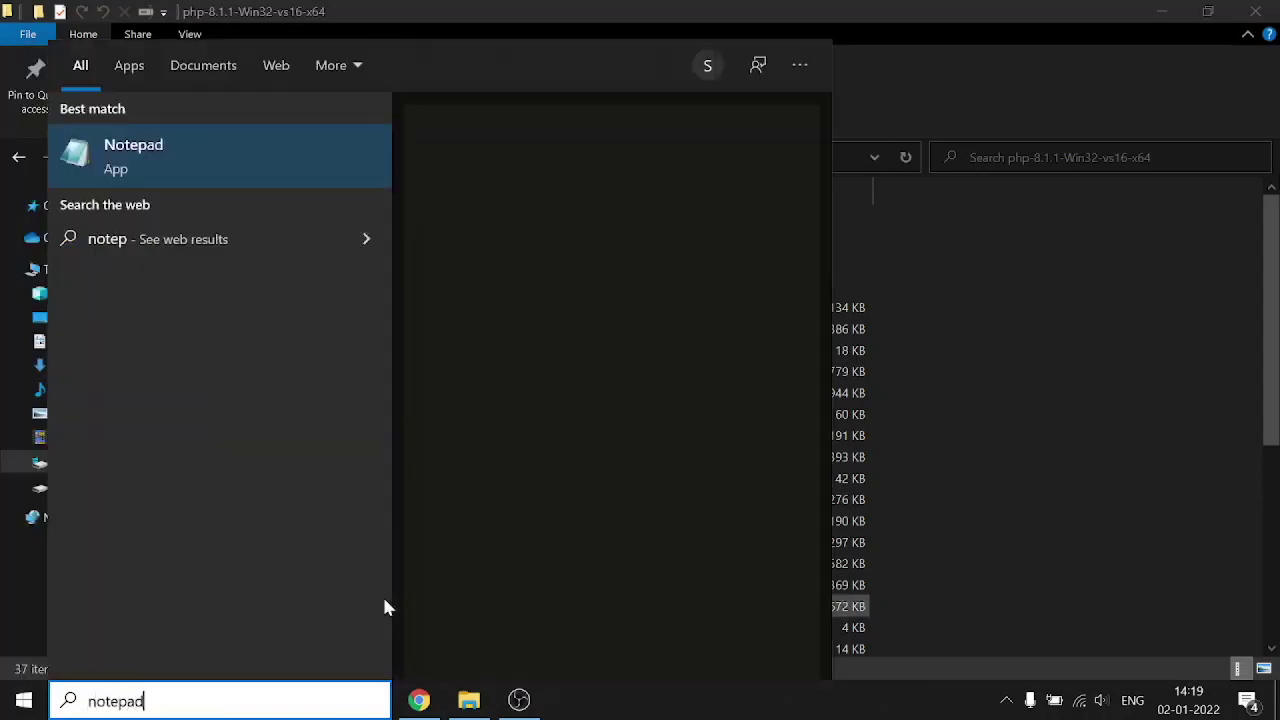
key(Return)
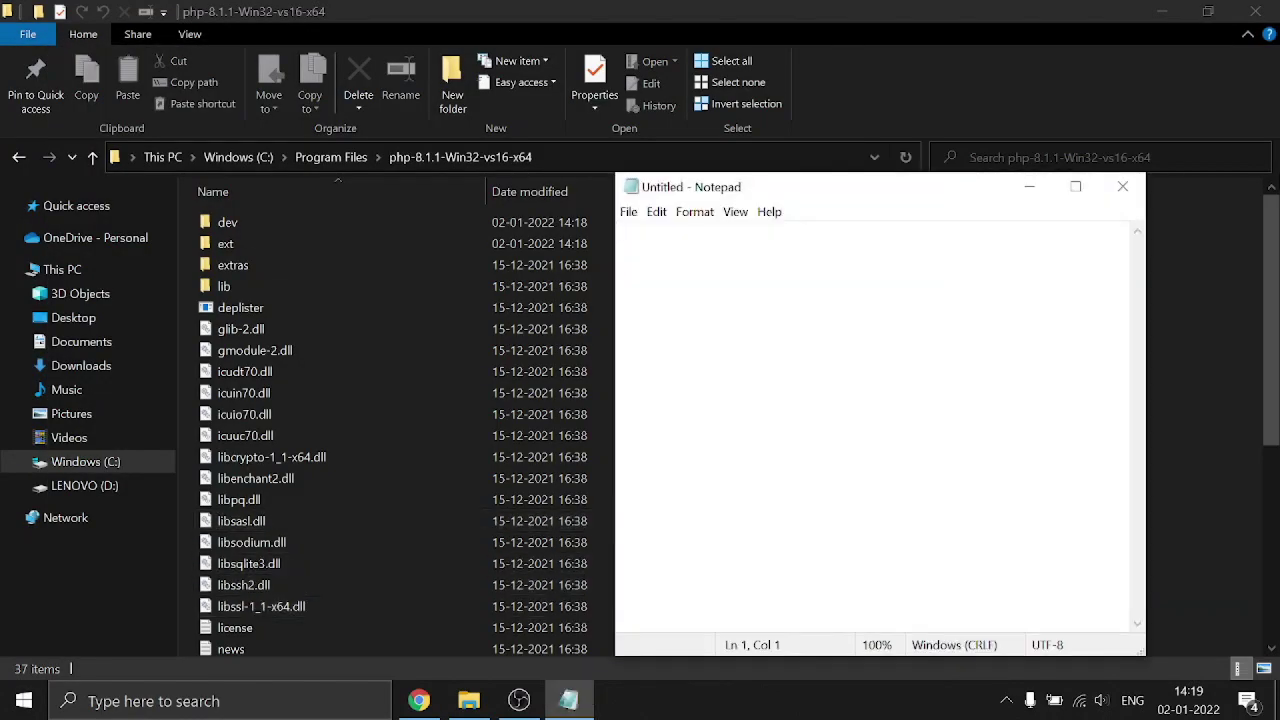
text(<)
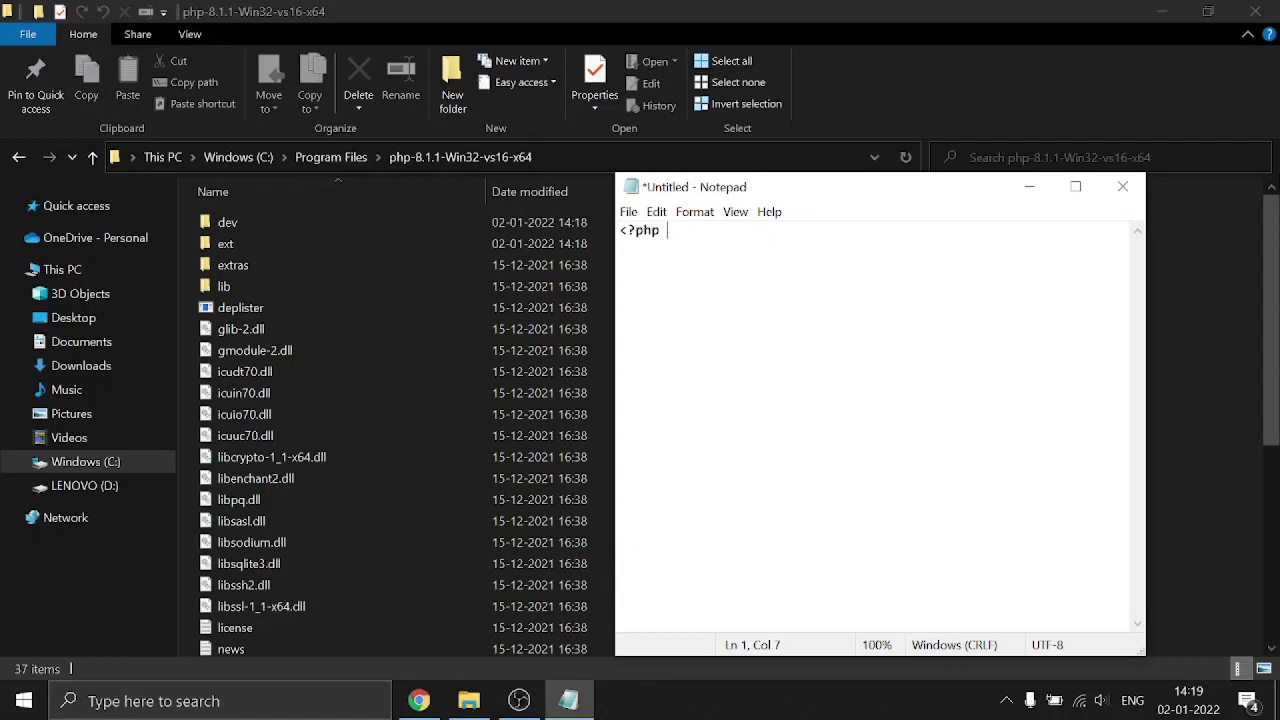
key(Return)
key(Return)
key(Up)
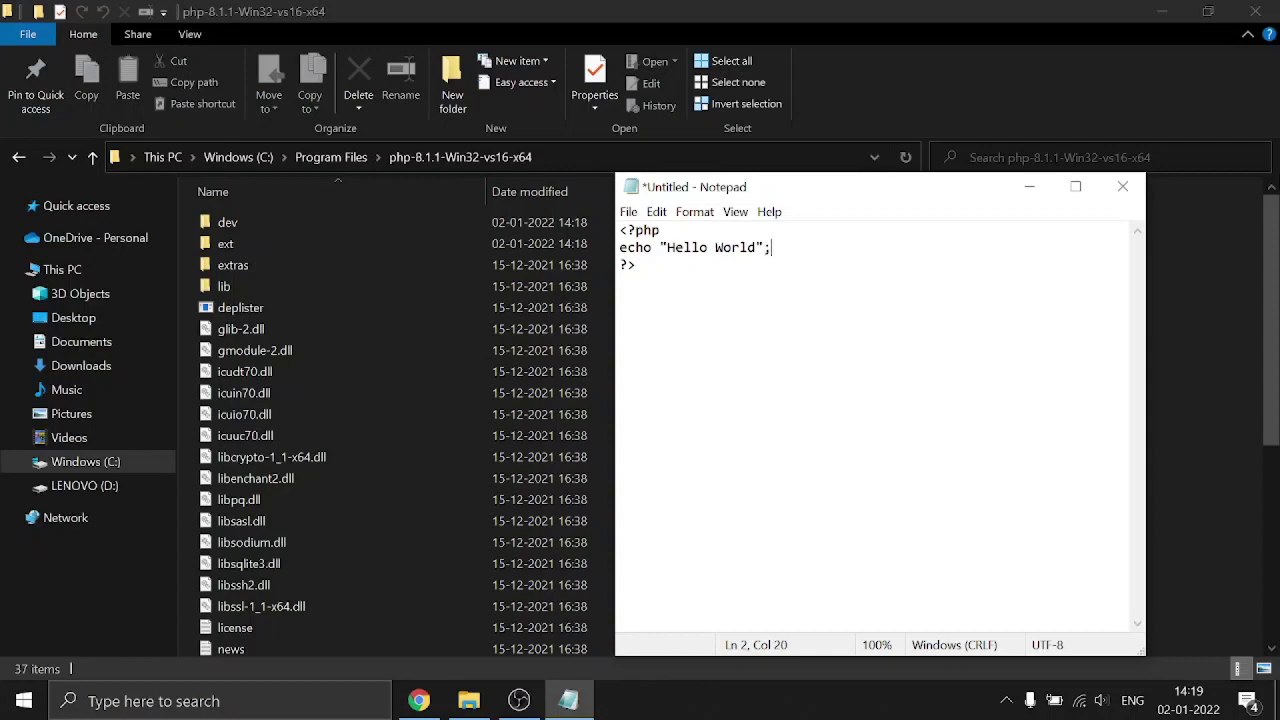
- Save the script to the Desktop as aayush.php
click(628, 211)
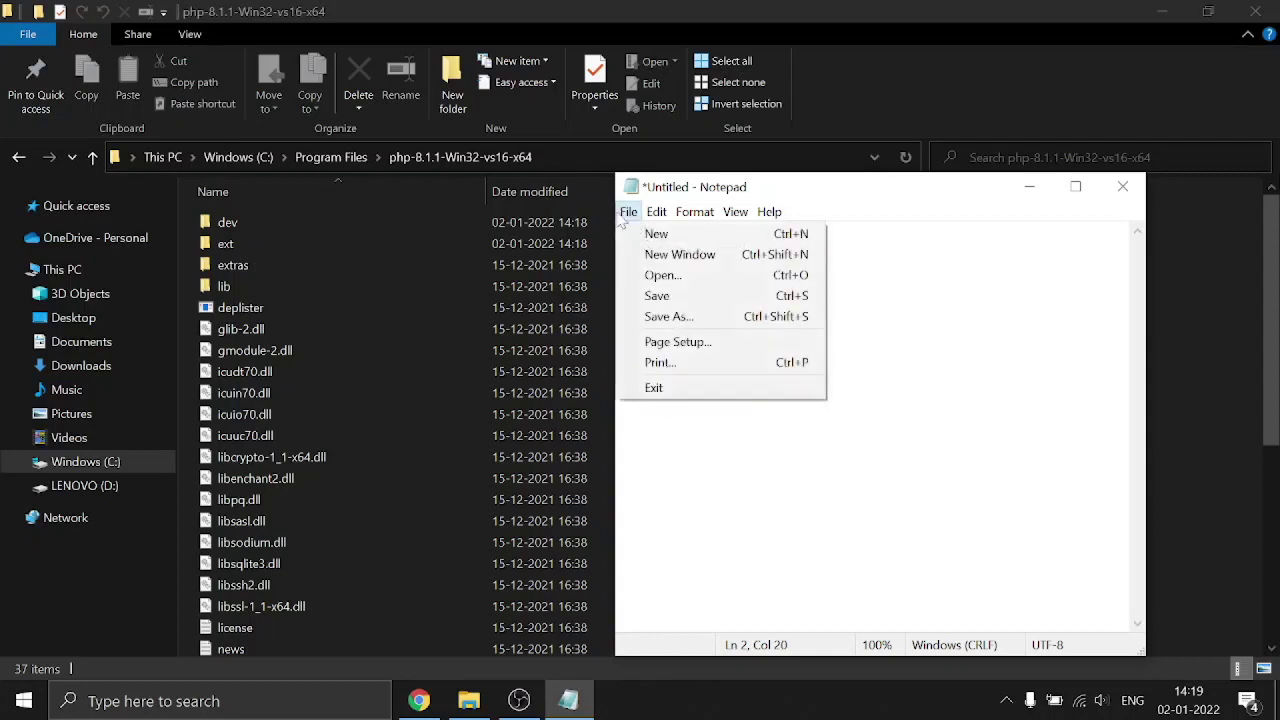
click(680, 291)
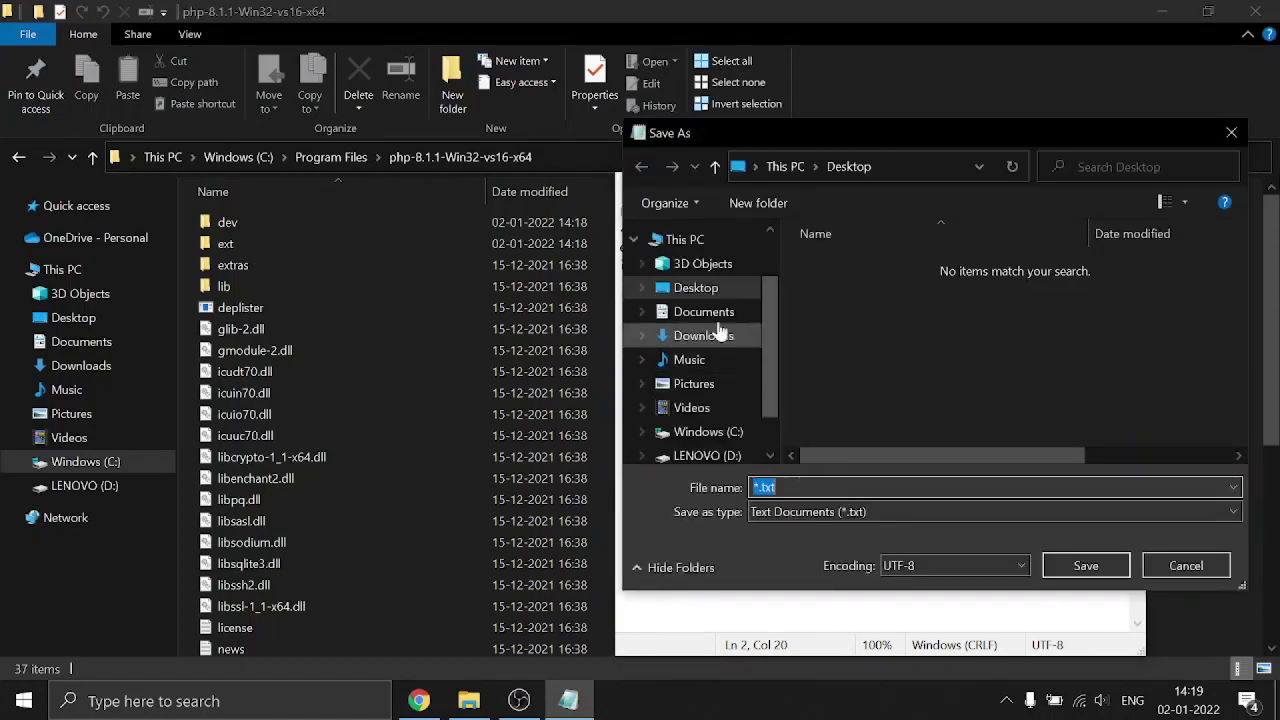
key(BackSpace)
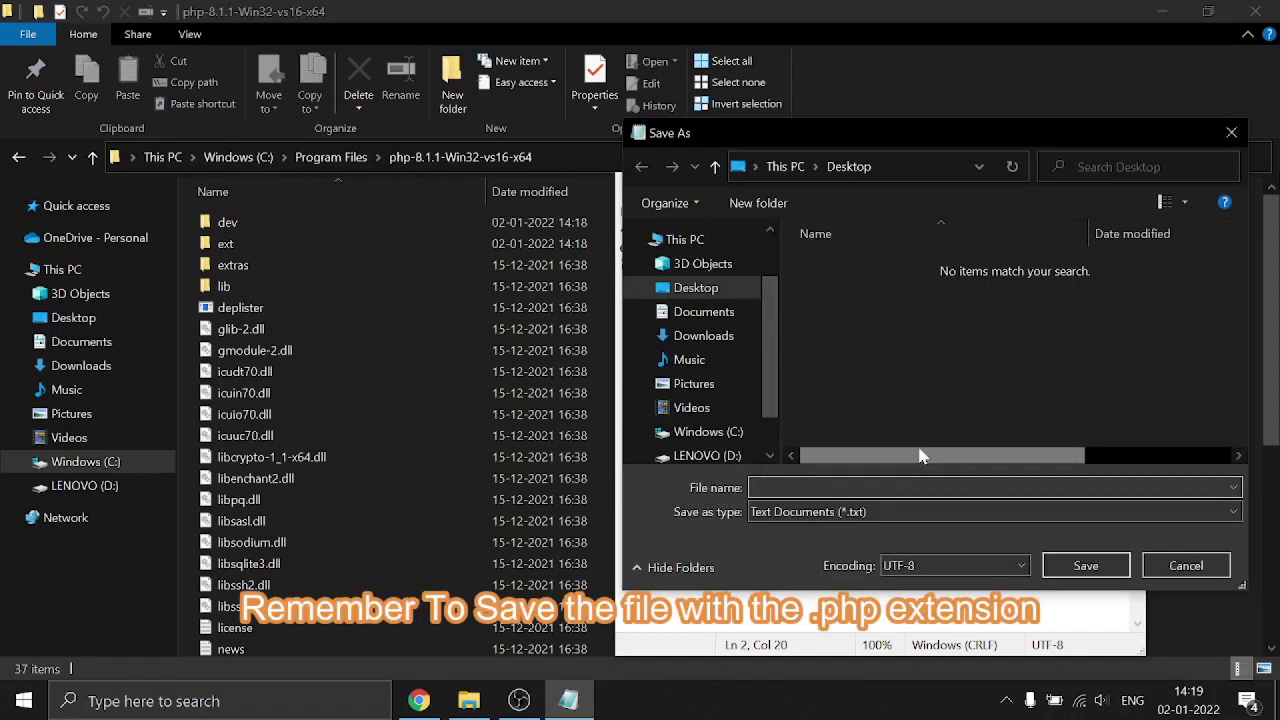
text(aayush.php)
key(Return)
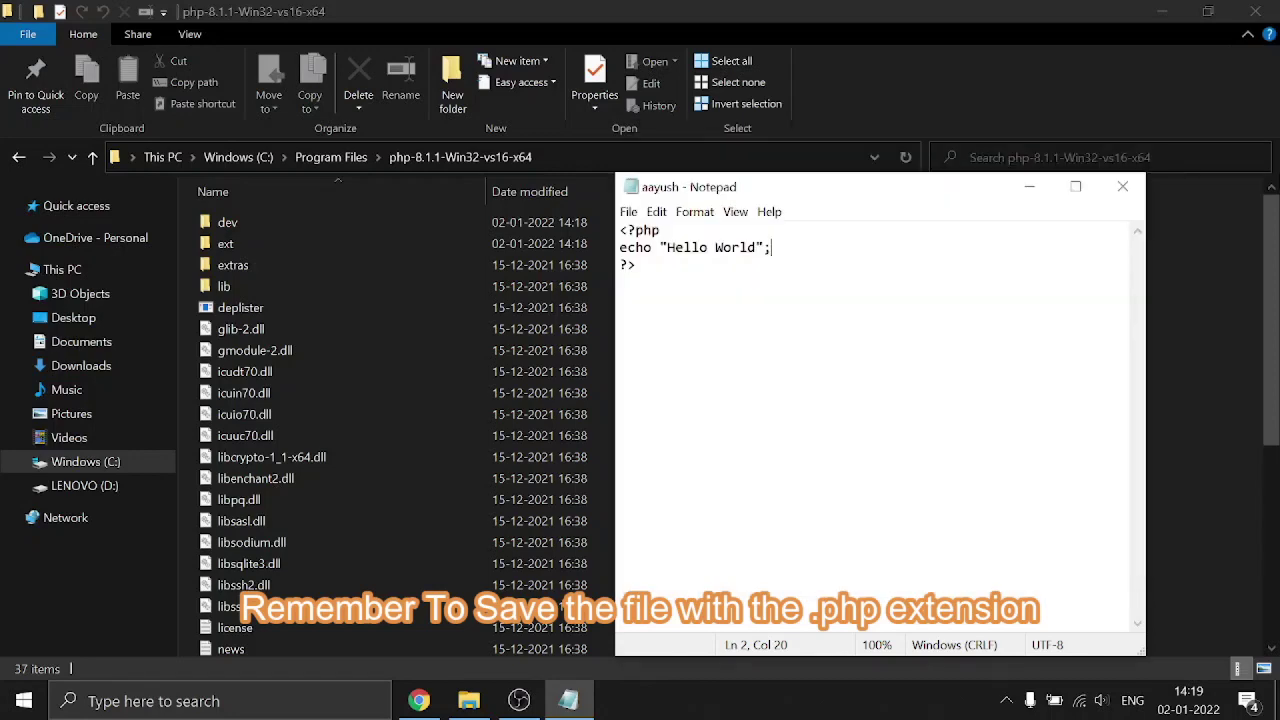
key(super)
- Open cmd, change into Desktop, and run php aayush.php to print Hello World
text(cmd)
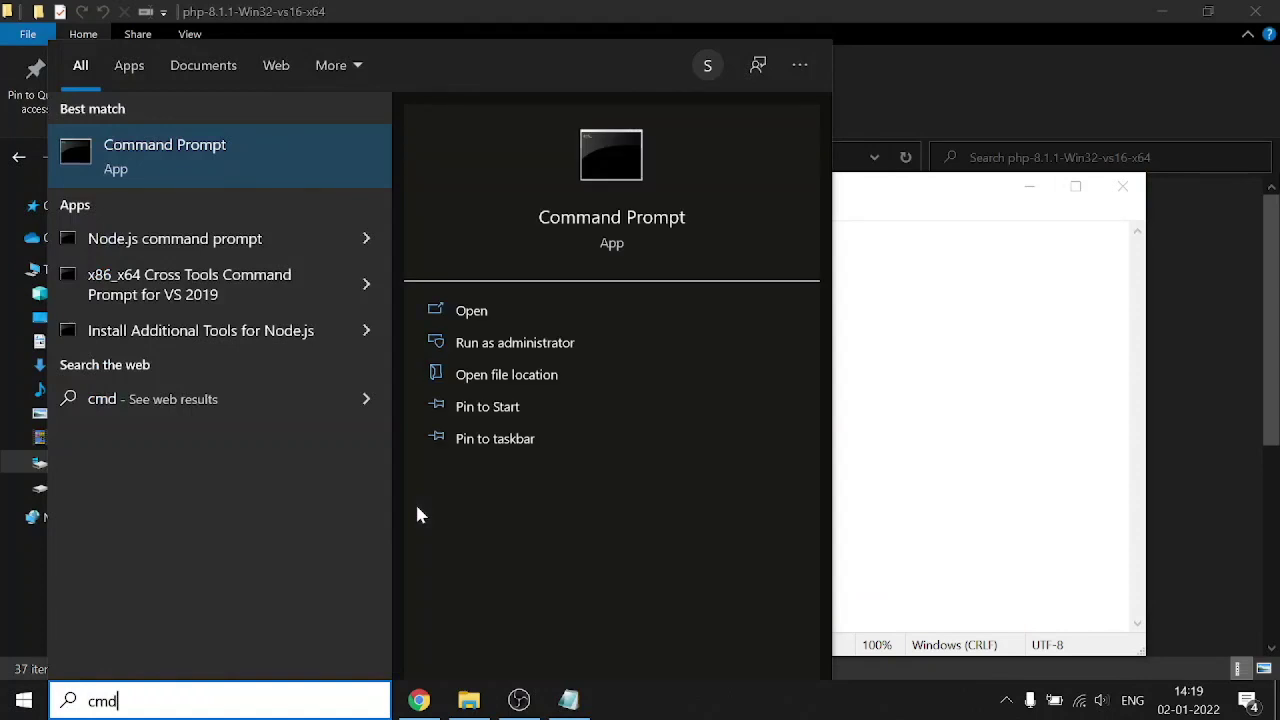
key(Return)
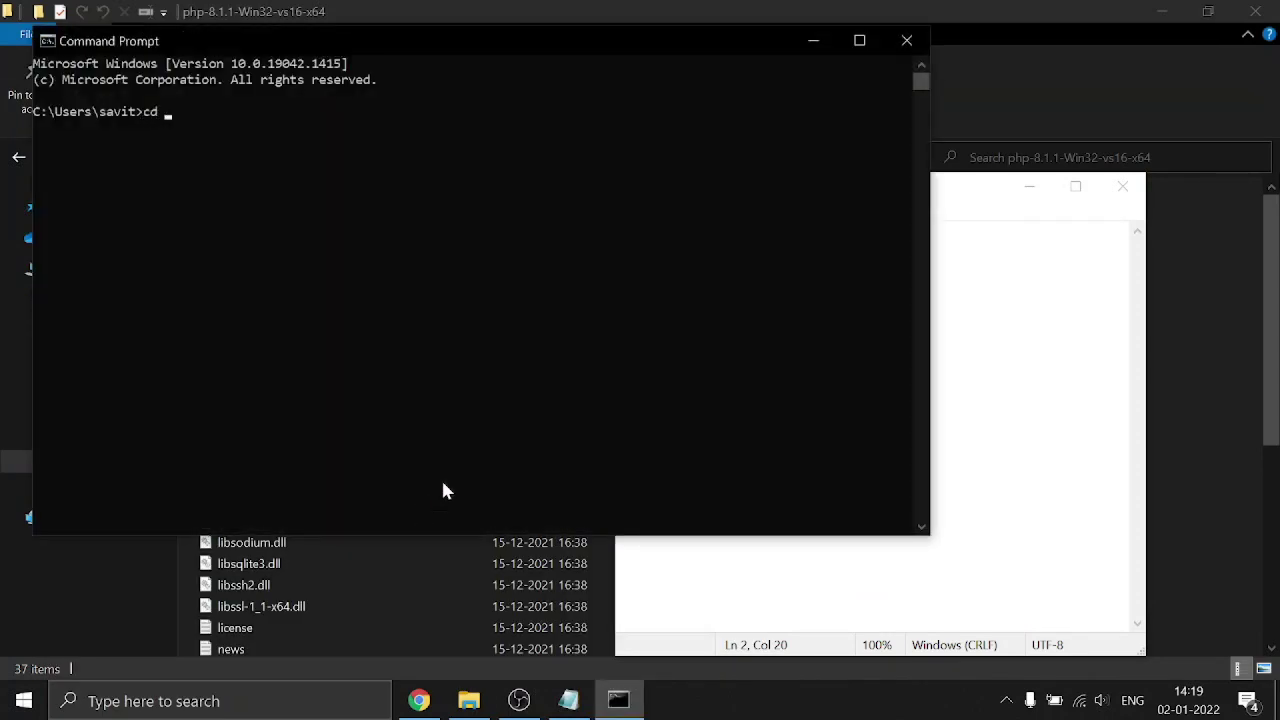
key(Return)
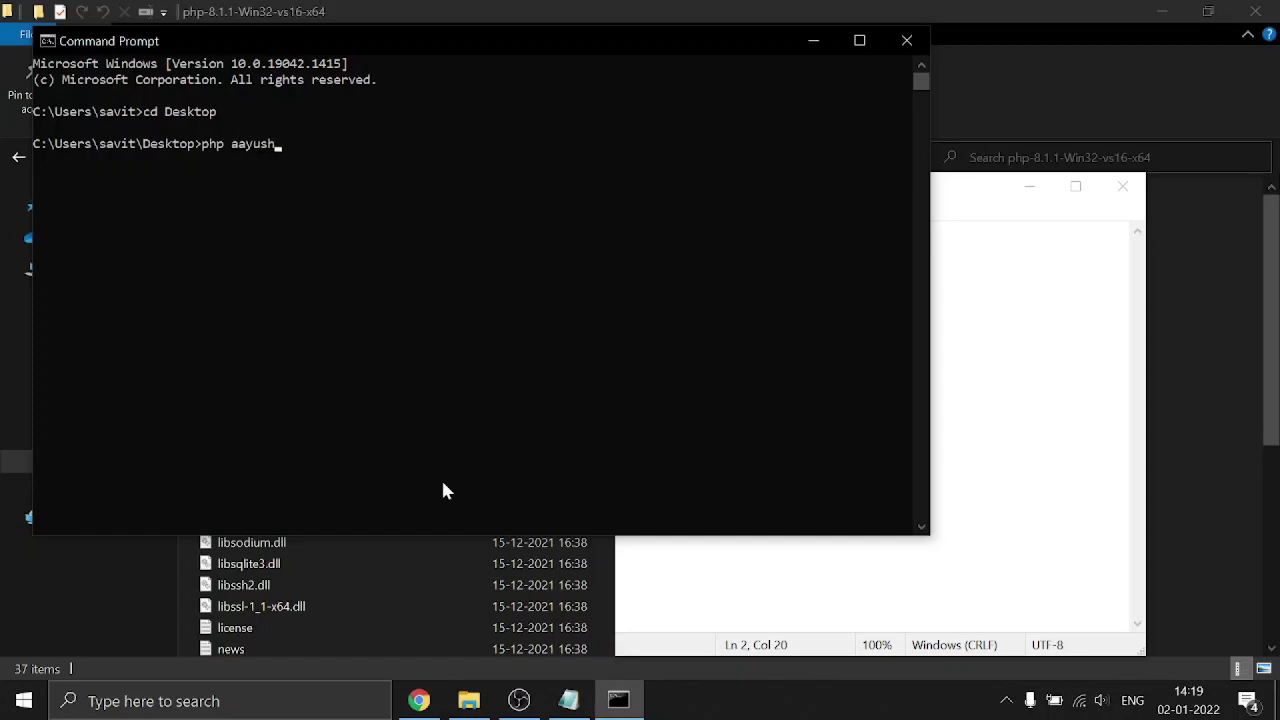
text(php aayush.php)
key(Return)
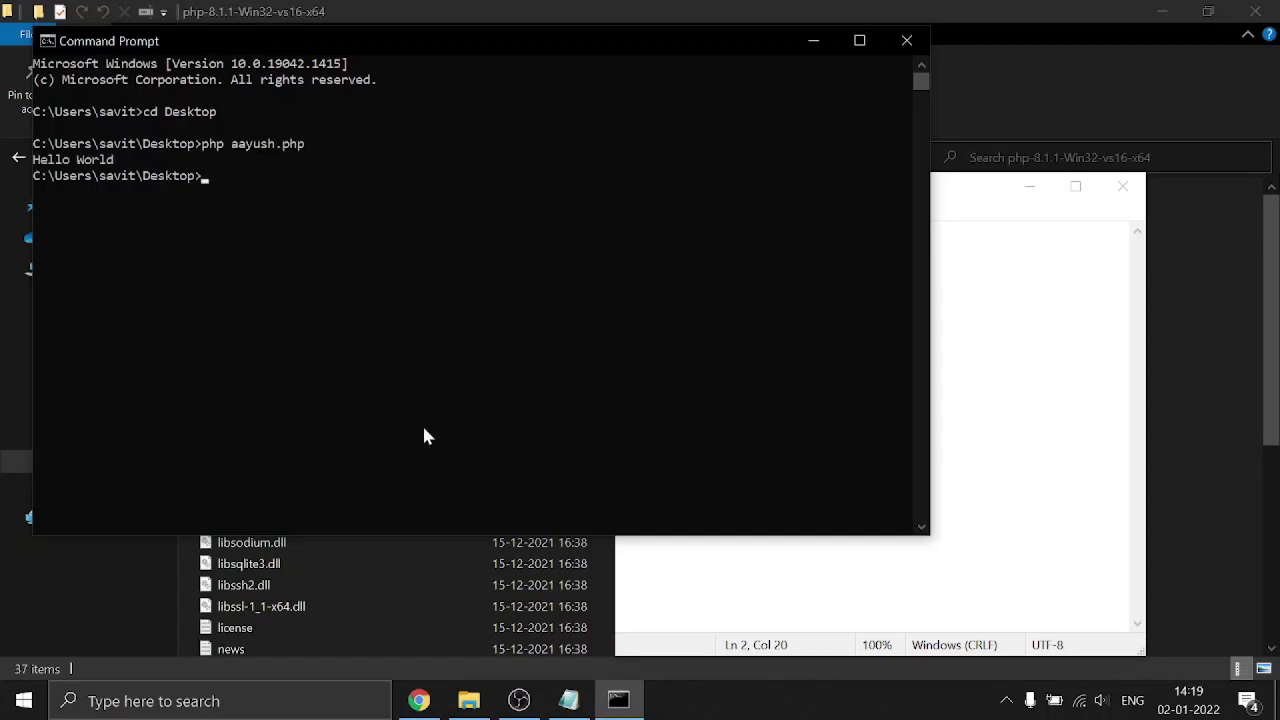
drag(116, 160, 32, 158)
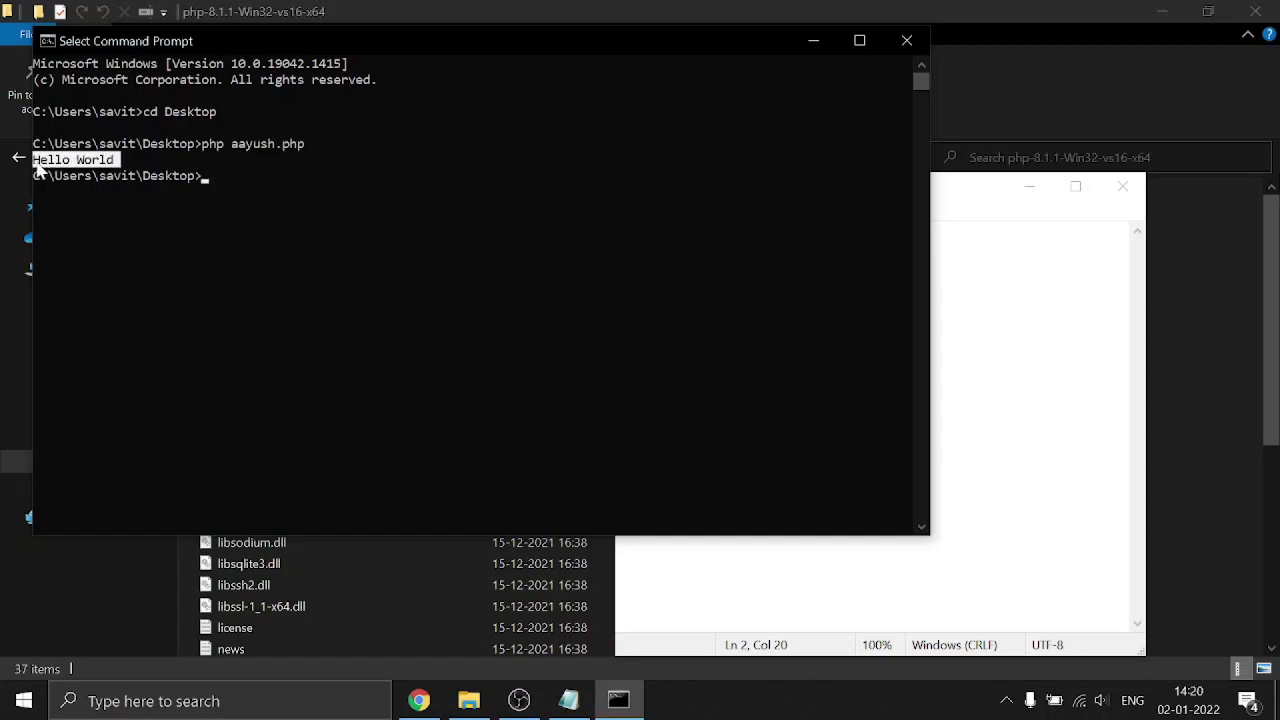
click(233, 190)
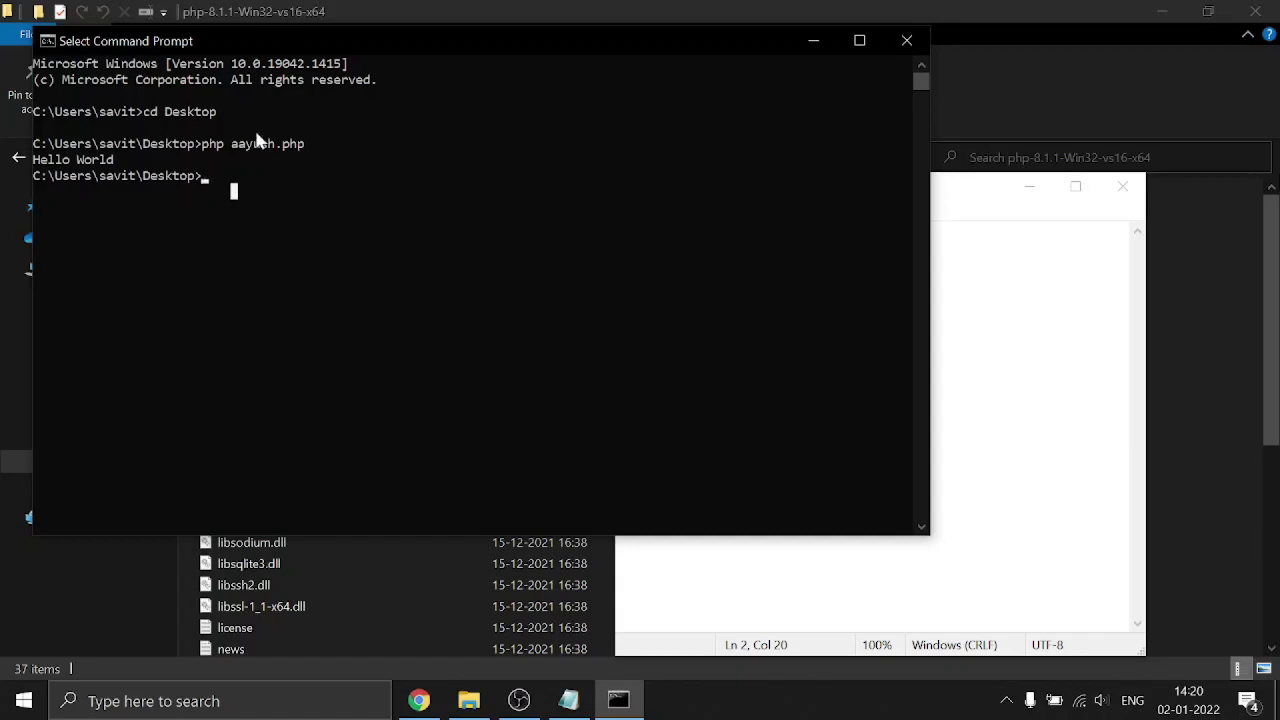